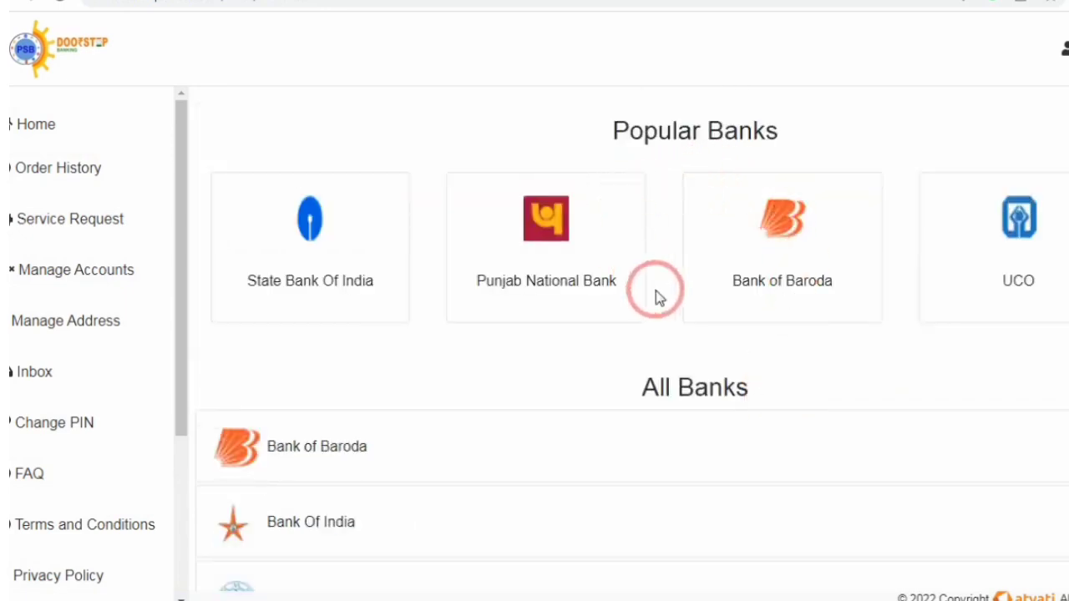
# Choose Bank of Baroda from the popular banks in the bank list.
pyautogui.moveTo(615, 131); pyautogui.dragTo(787, 139)
pyautogui.click(798, 139)
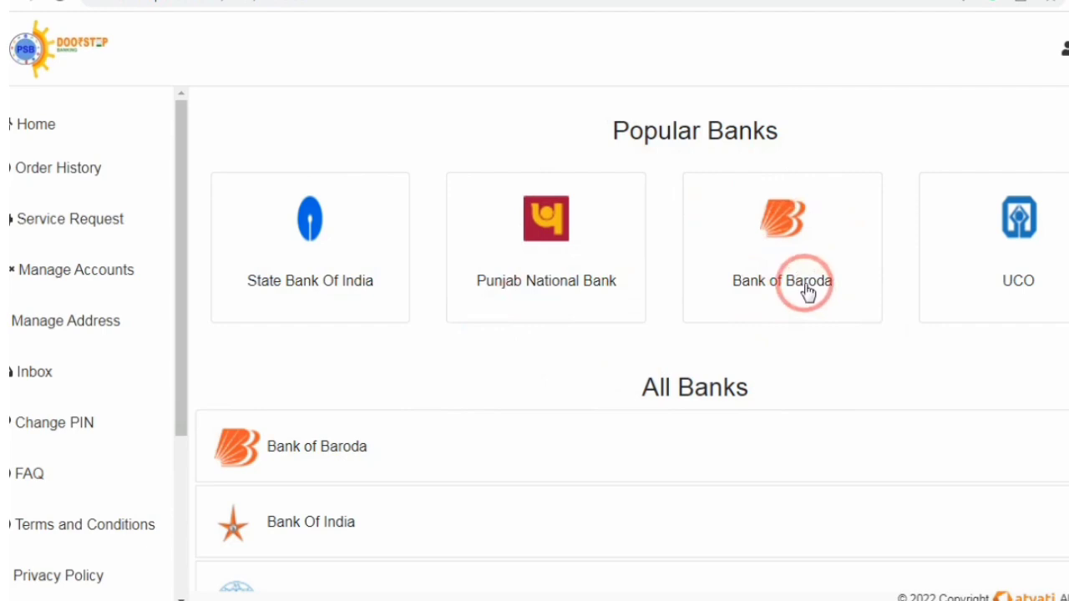
pyautogui.click(775, 240)
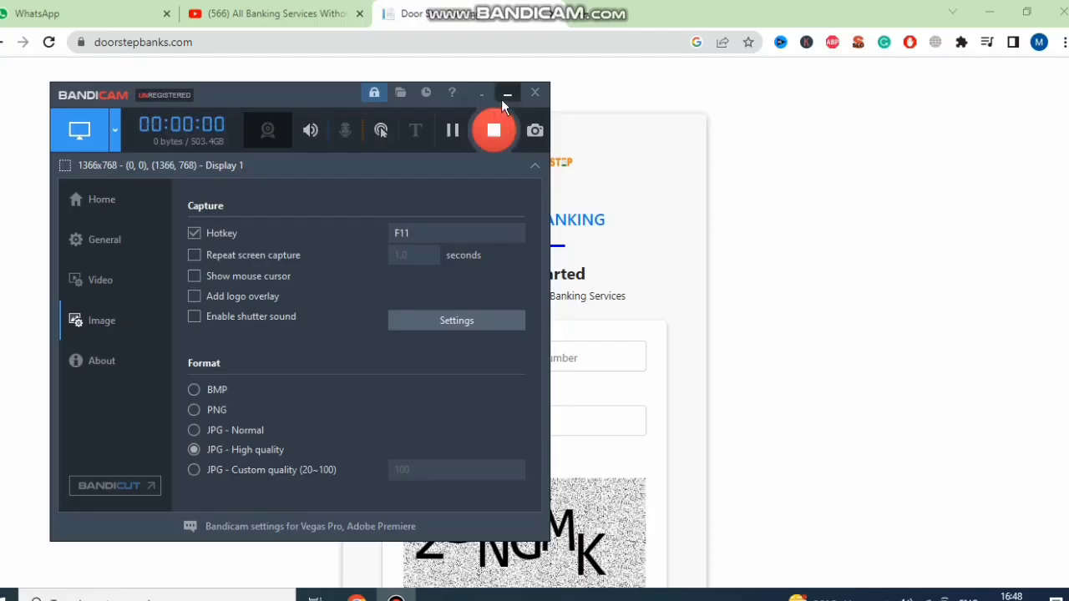
# Minimize the Bandicam window and open the sign-up page for unregistered users from the Door Step Banking login form.
pyautogui.click(501, 100)
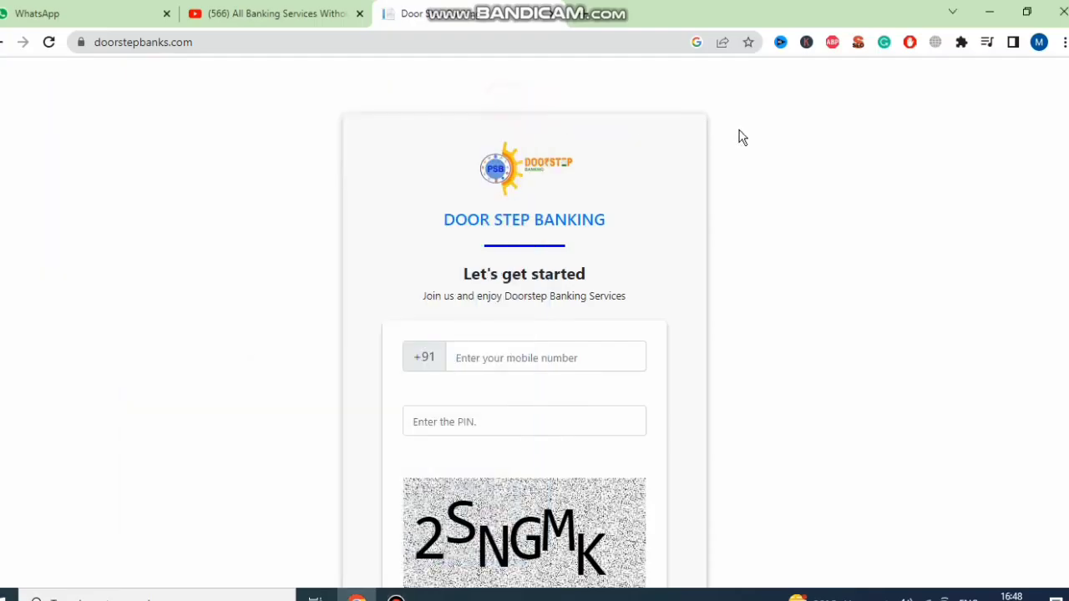
pyautogui.scroll(-1, 748, 147)
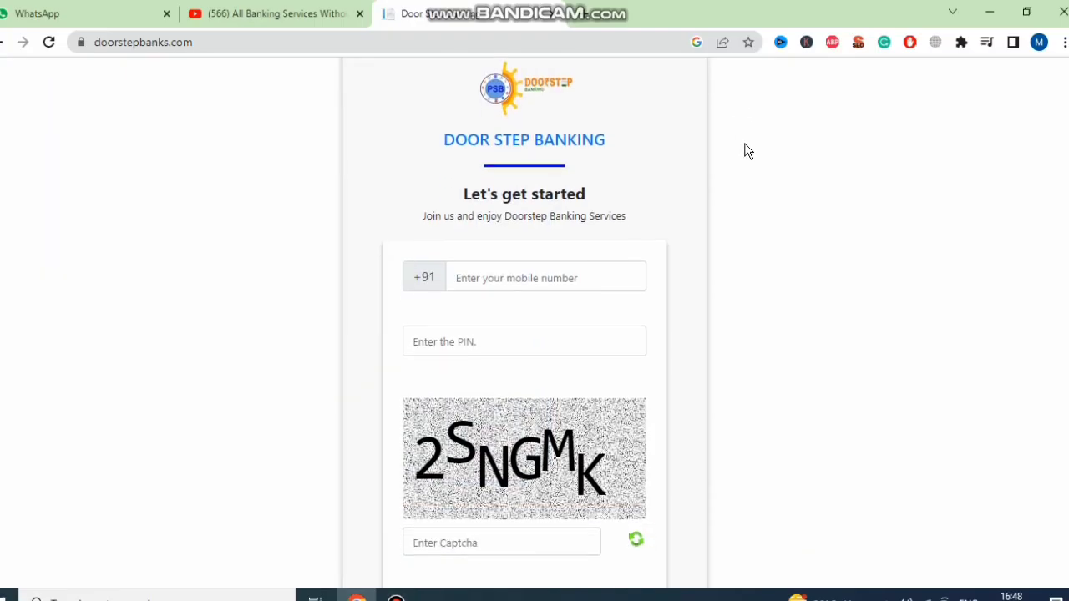
pyautogui.click(476, 278)
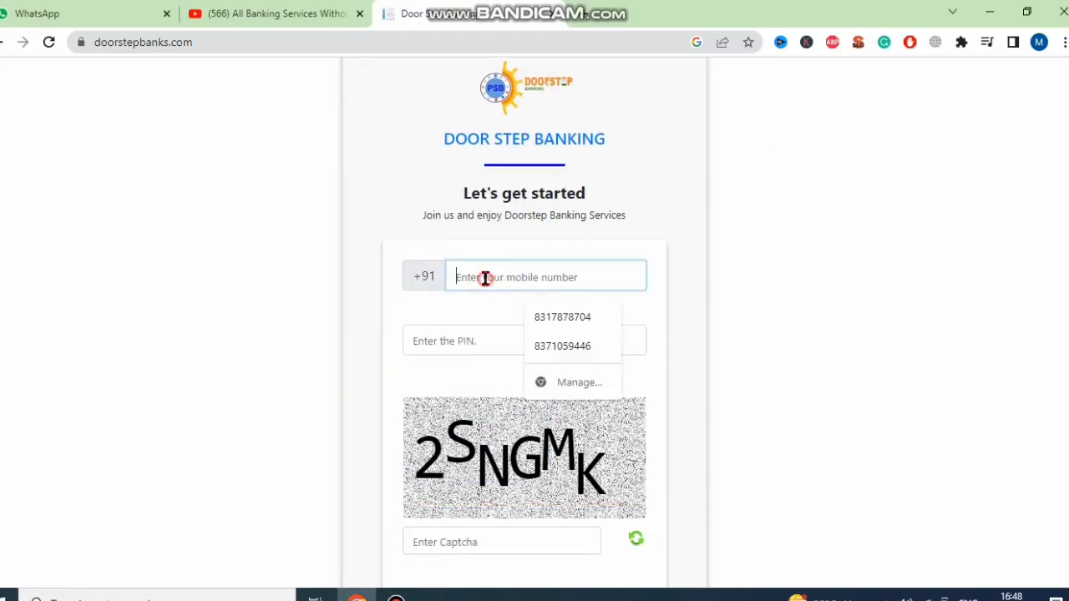
pyautogui.click(424, 314)
pyautogui.scroll(-1, 509, 385)
pyautogui.scroll(-1, 517, 396)
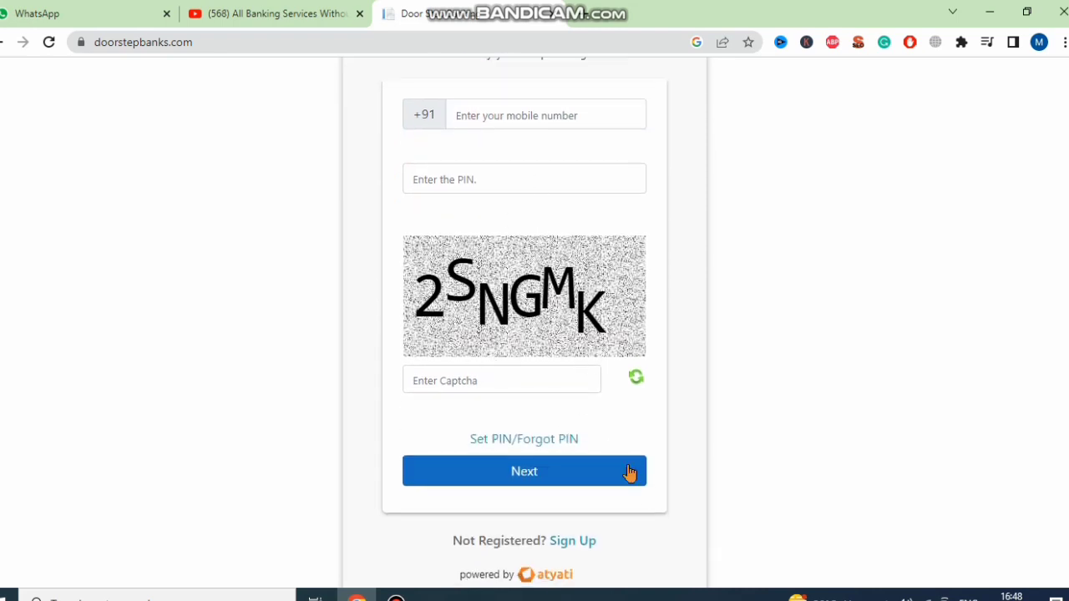
pyautogui.scroll(-1, 503, 533)
pyautogui.moveTo(466, 477); pyautogui.dragTo(530, 475)
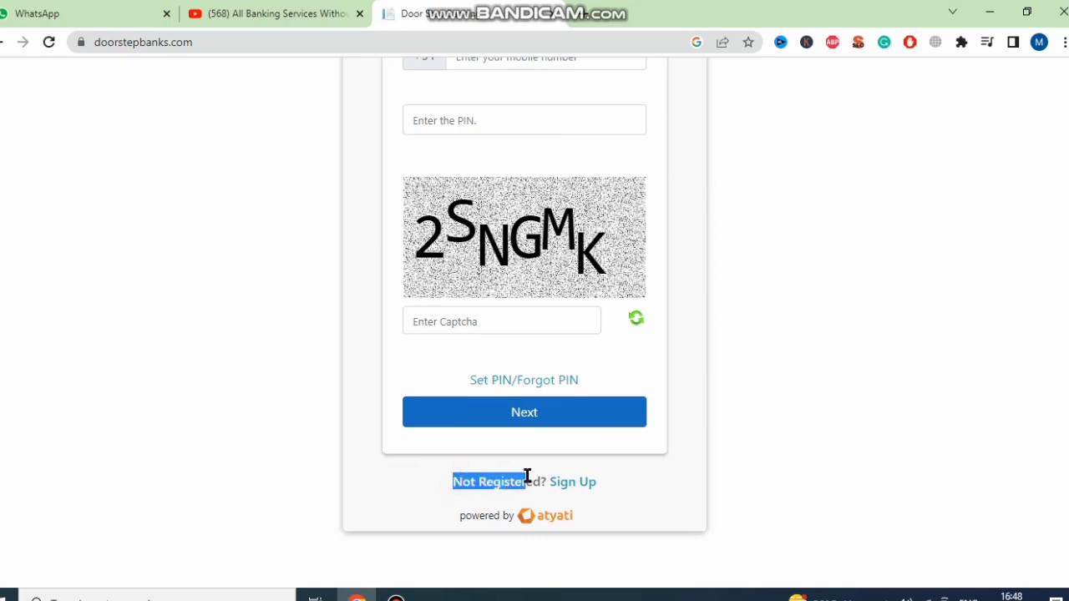
pyautogui.click(571, 491)
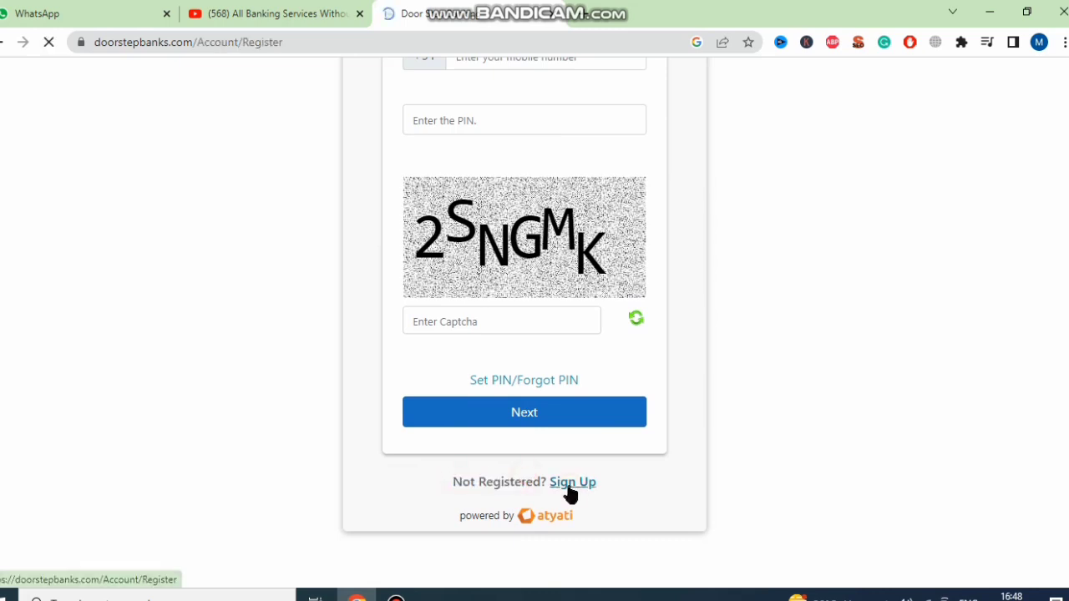
# Enter the mobile number and the captcha text in the registration form and proceed to verification.
pyautogui.click(495, 304)
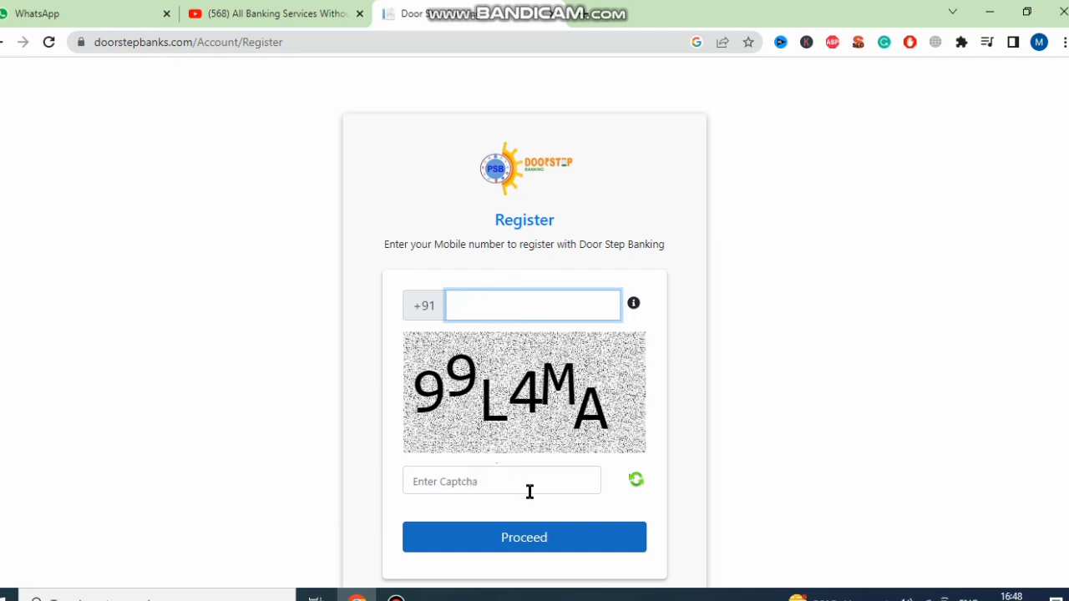
pyautogui.click(395, 598)
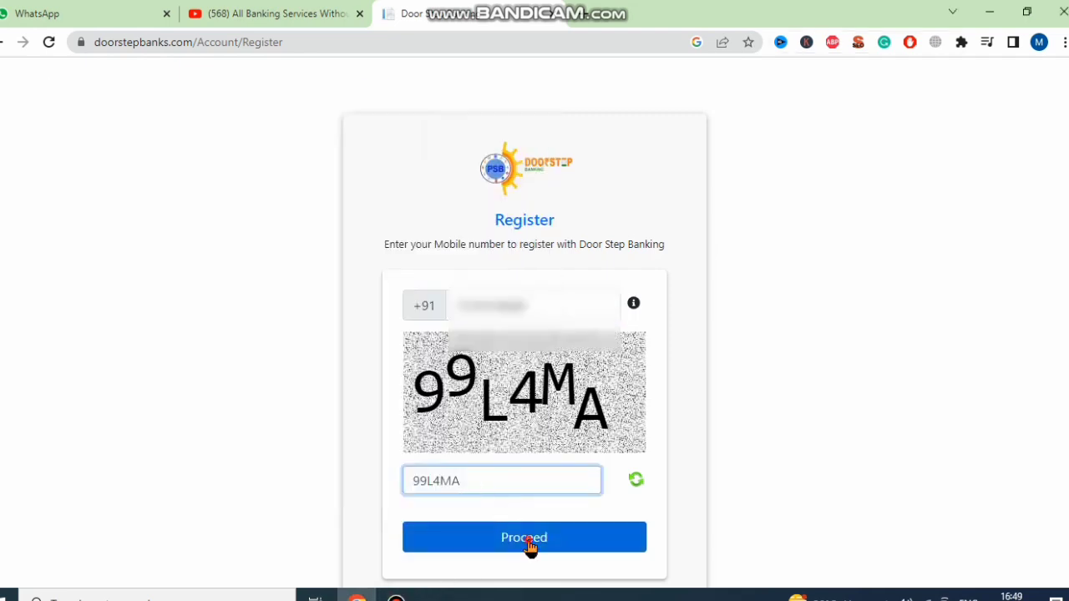
pyautogui.click(528, 541)
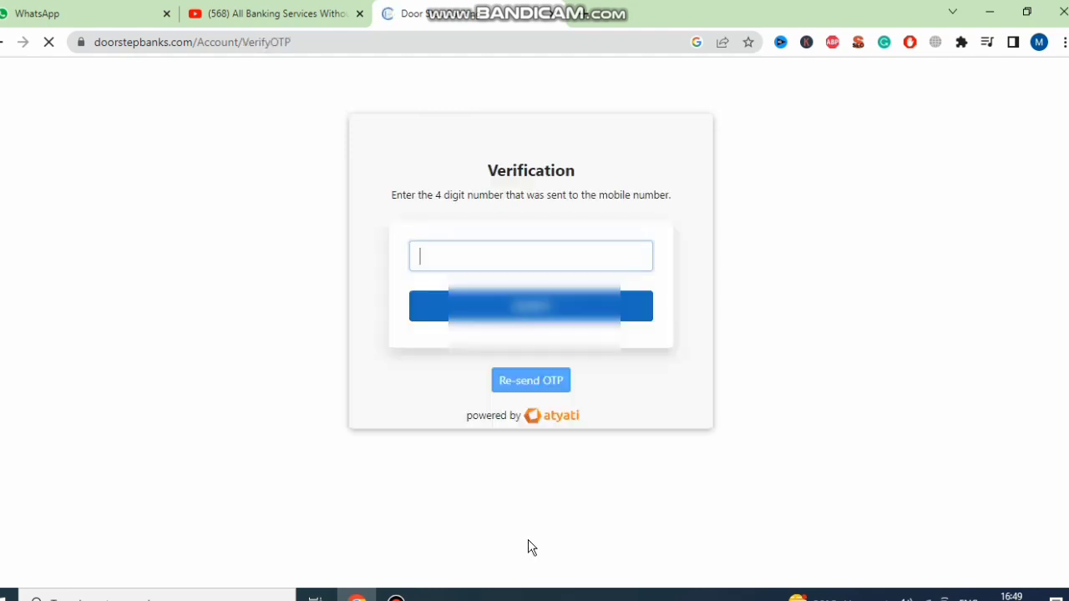
# Enter the 4-digit OTP sent to the mobile number and verify it.
pyautogui.click(512, 250)
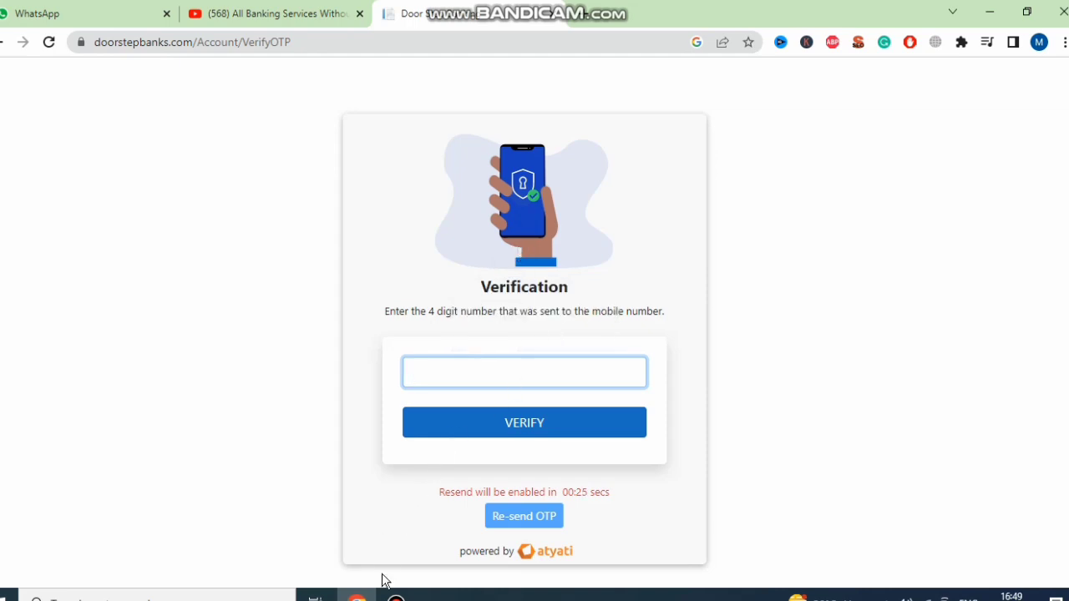
pyautogui.click(445, 122)
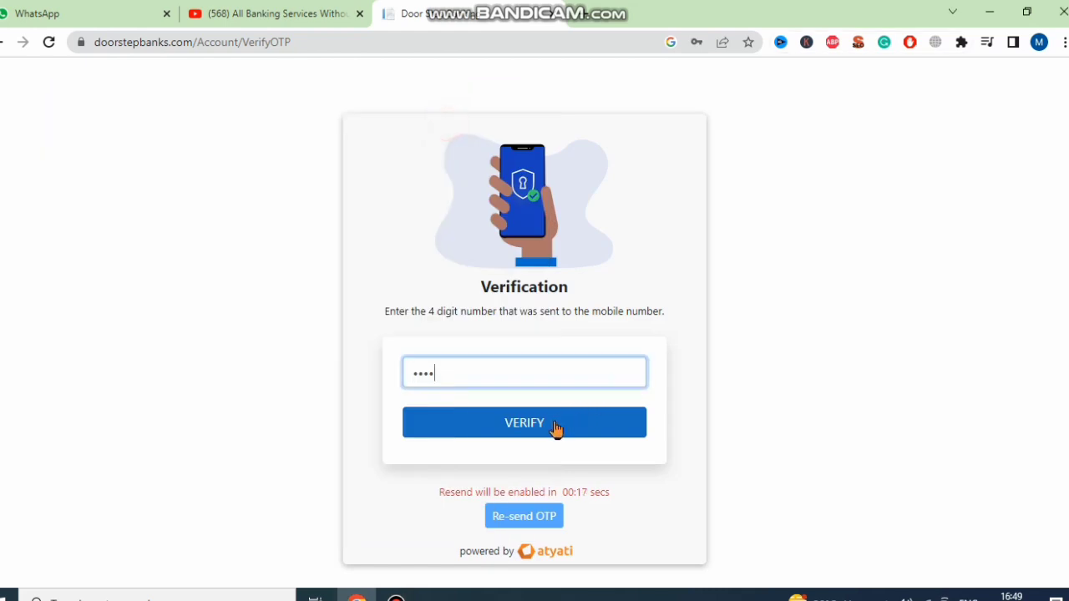
pyautogui.click(556, 429)
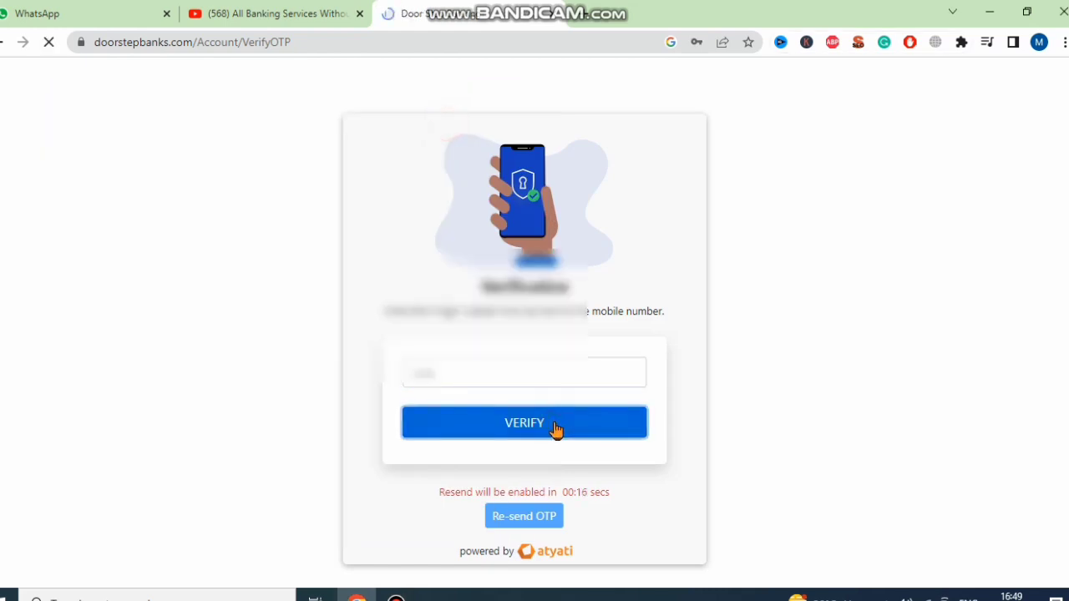
# Examine the Create Profile fields and the list of selectable banks, and close the list without choosing a bank.
pyautogui.scroll(-1, 560, 384)
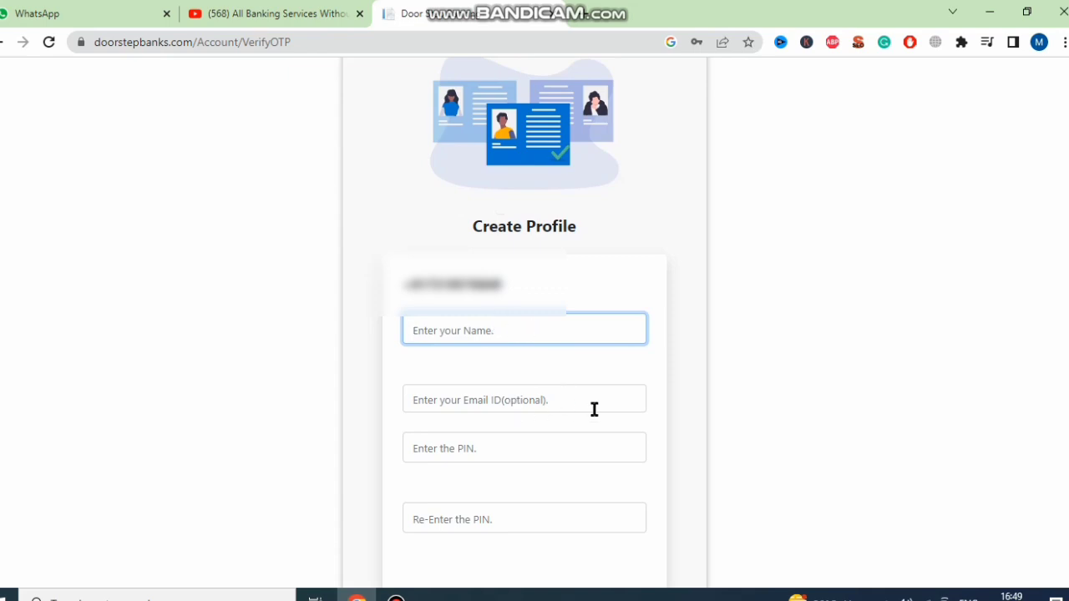
pyautogui.scroll(-1, 593, 409)
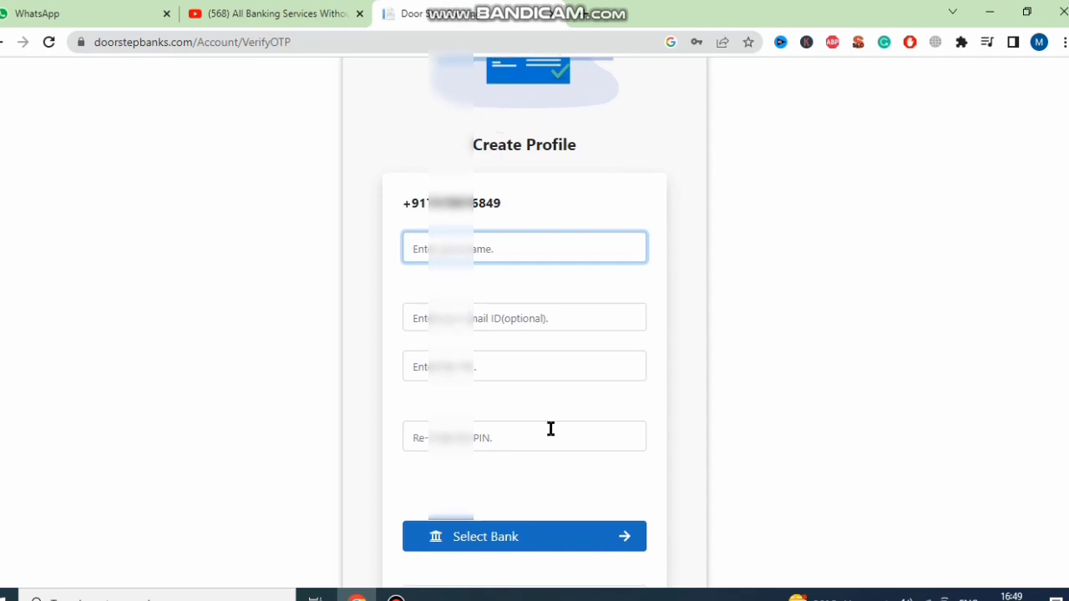
pyautogui.scroll(-1, 549, 429)
pyautogui.click(518, 453)
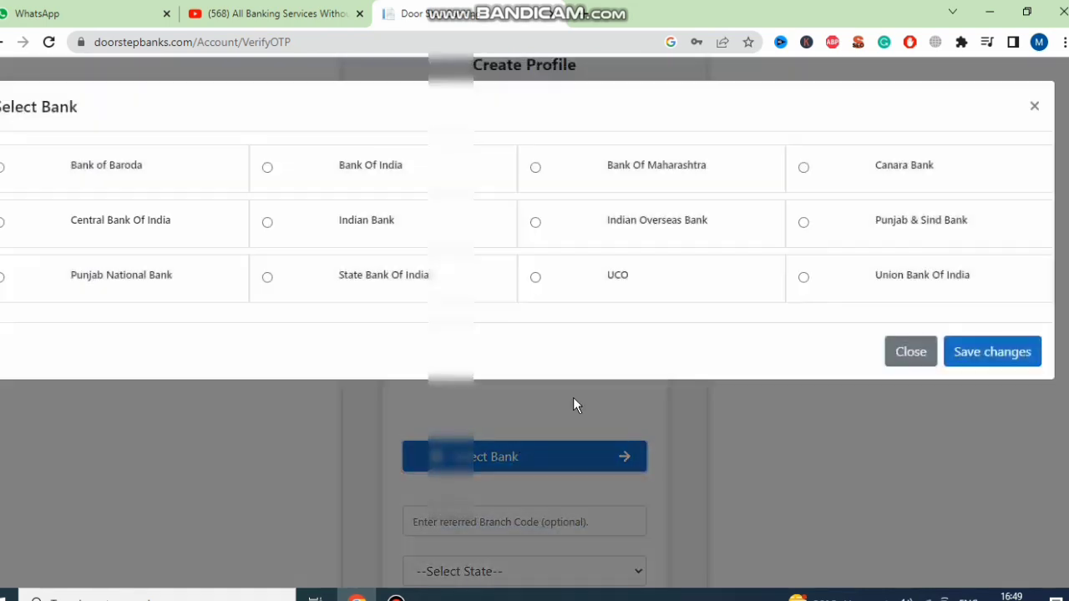
pyautogui.click(918, 354)
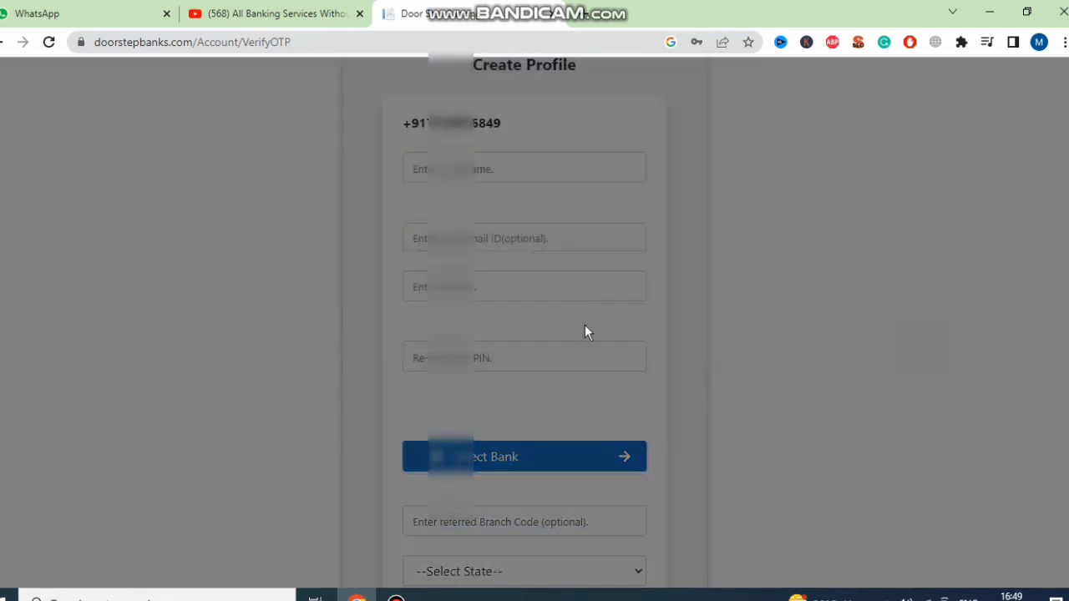
# Check the state list in the rest of the Create Profile form and tick the acceptance of the Terms and Conditions.
pyautogui.scroll(-2, 715, 392)
pyautogui.scroll(-1, 709, 395)
pyautogui.click(498, 331)
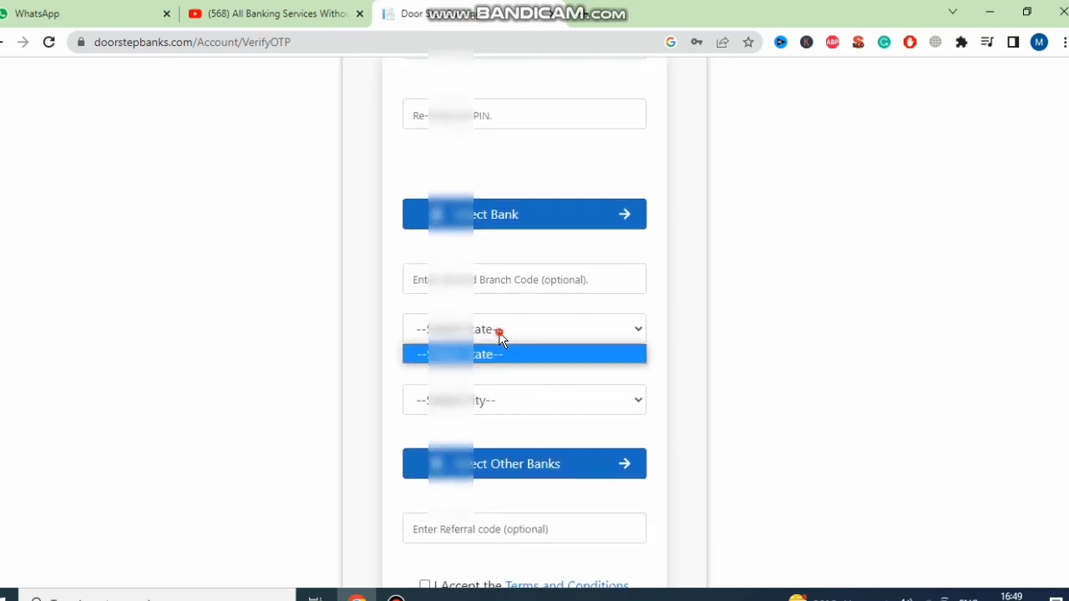
pyautogui.click(497, 338)
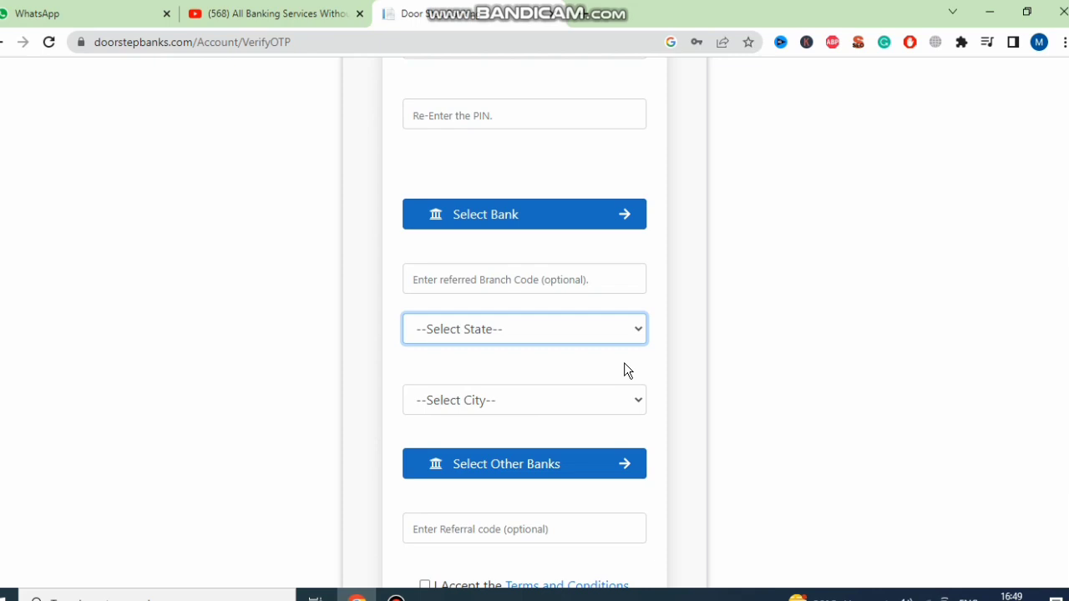
pyautogui.scroll(-2, 624, 363)
pyautogui.click(425, 426)
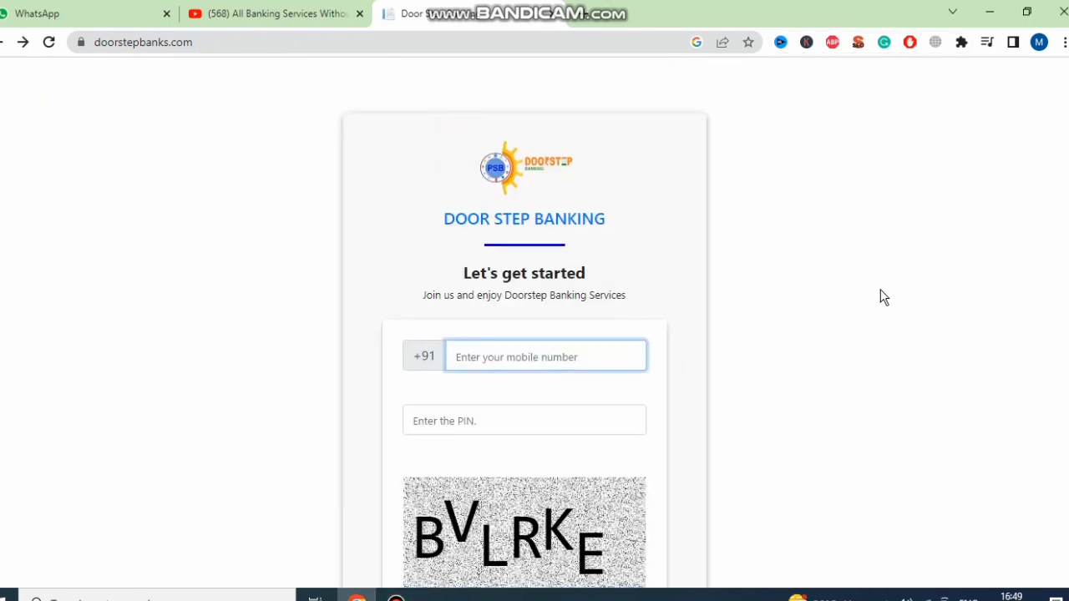
pyautogui.scroll(-1, 882, 297)
pyautogui.scroll(-2, 559, 417)
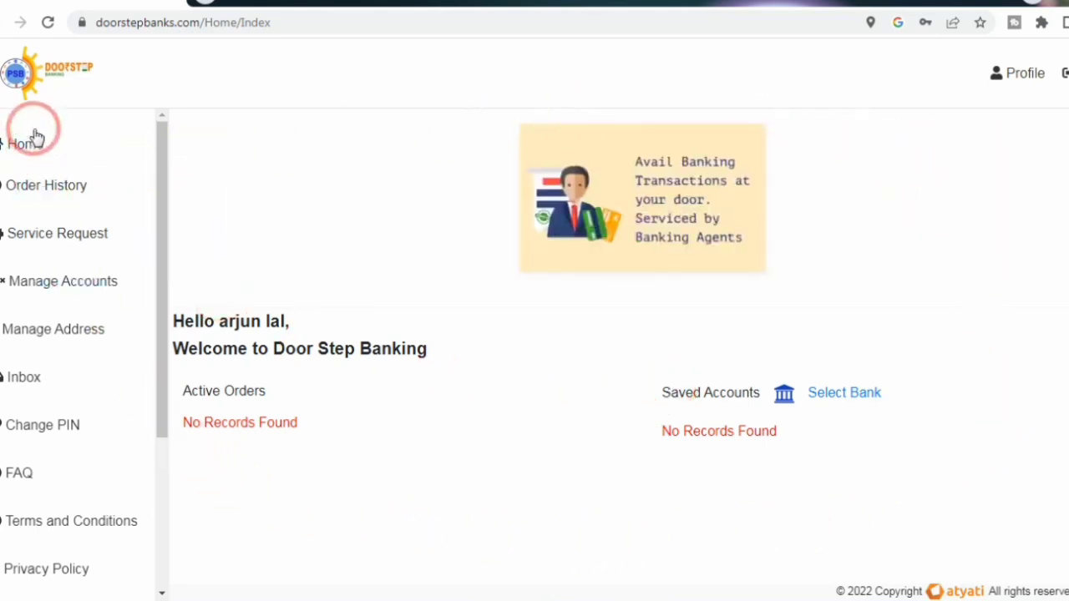
# Examine the options offered in the account's side menu, from Home down to Download Forms.
pyautogui.scroll(-3, 56, 314)
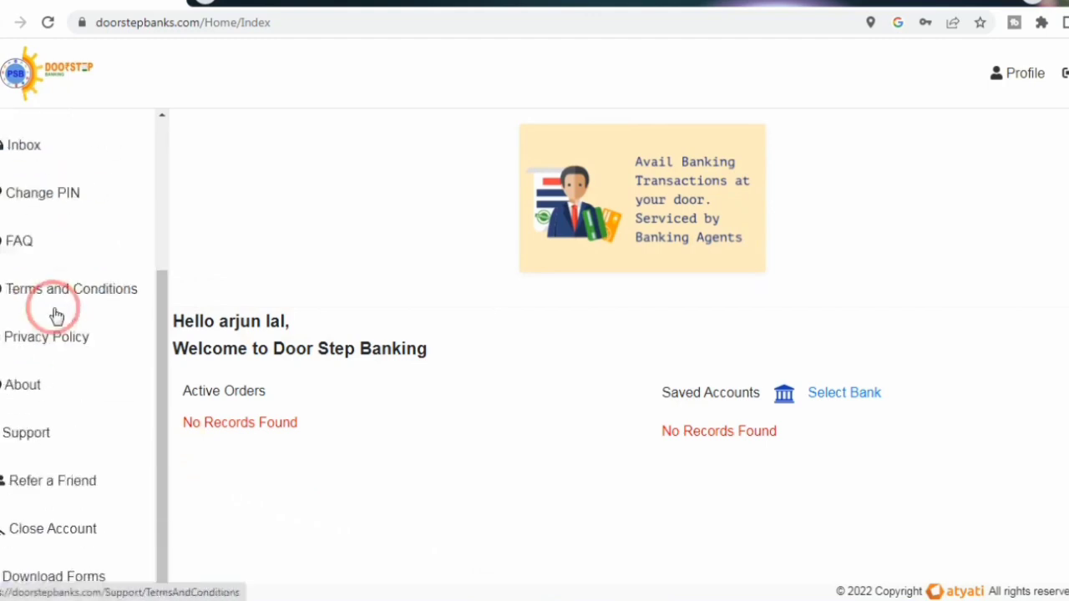
pyautogui.scroll(3, 64, 359)
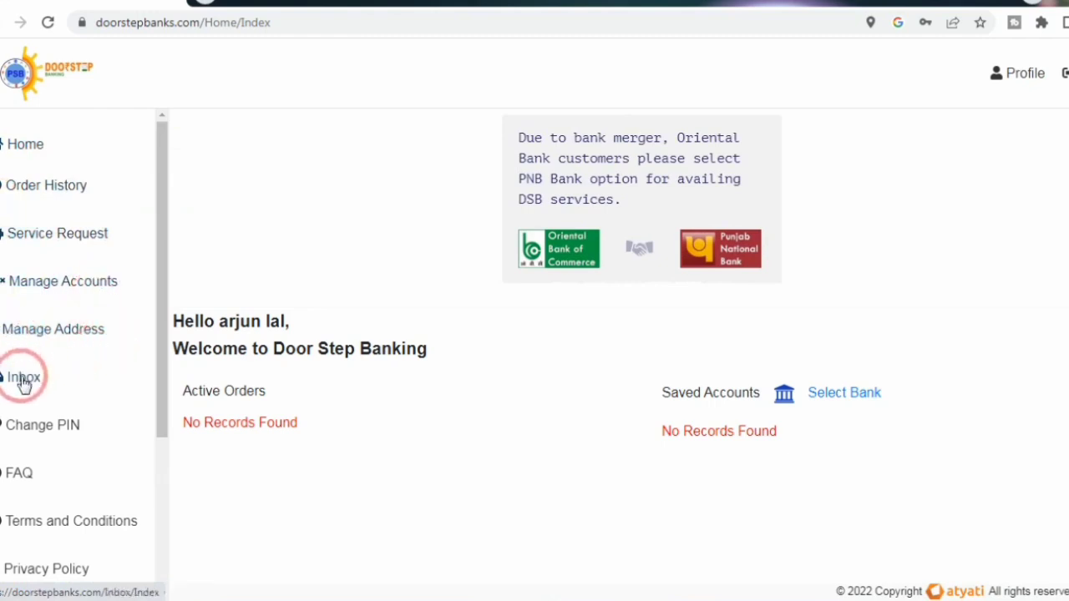
pyautogui.scroll(-2, 74, 449)
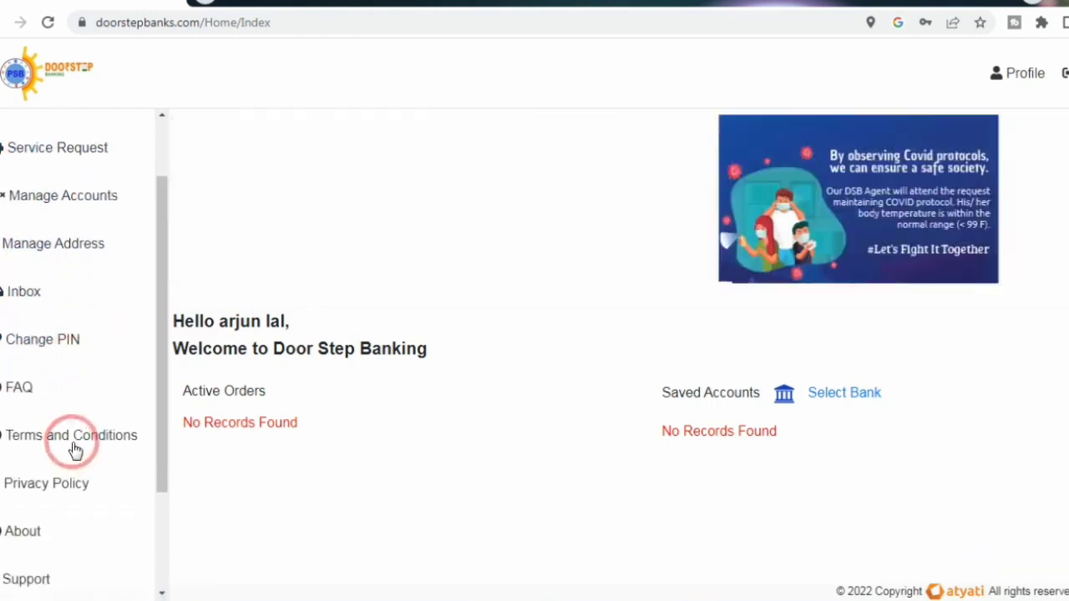
pyautogui.scroll(-3, 33, 526)
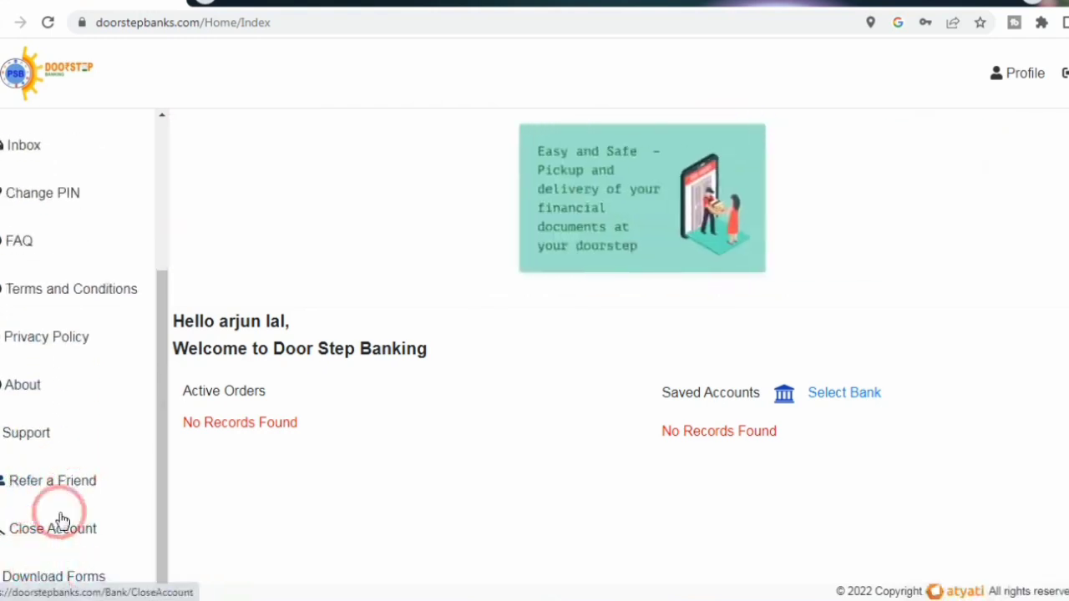
pyautogui.scroll(5, 67, 492)
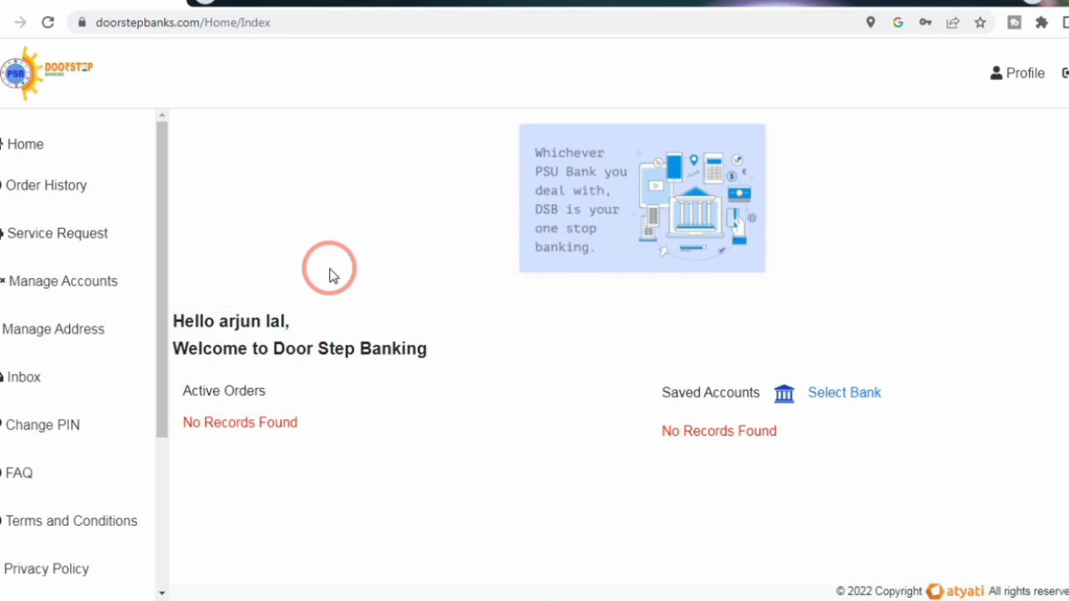
# Open the bank selection for saved accounts and choose Bank of Baroda from the popular banks.
pyautogui.click(829, 394)
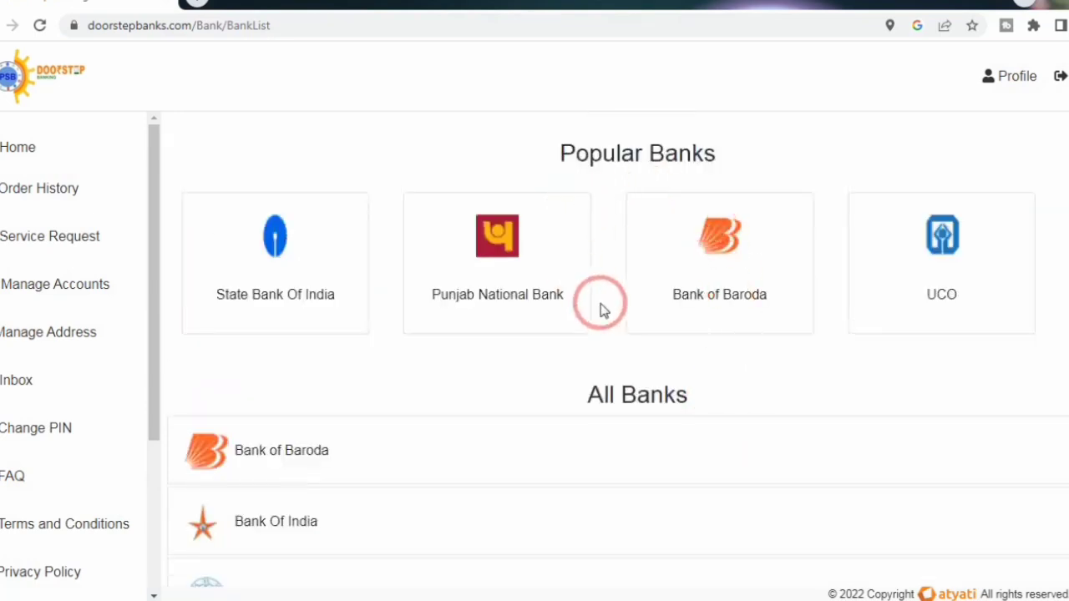
pyautogui.moveTo(558, 156); pyautogui.dragTo(732, 163)
pyautogui.click(735, 163)
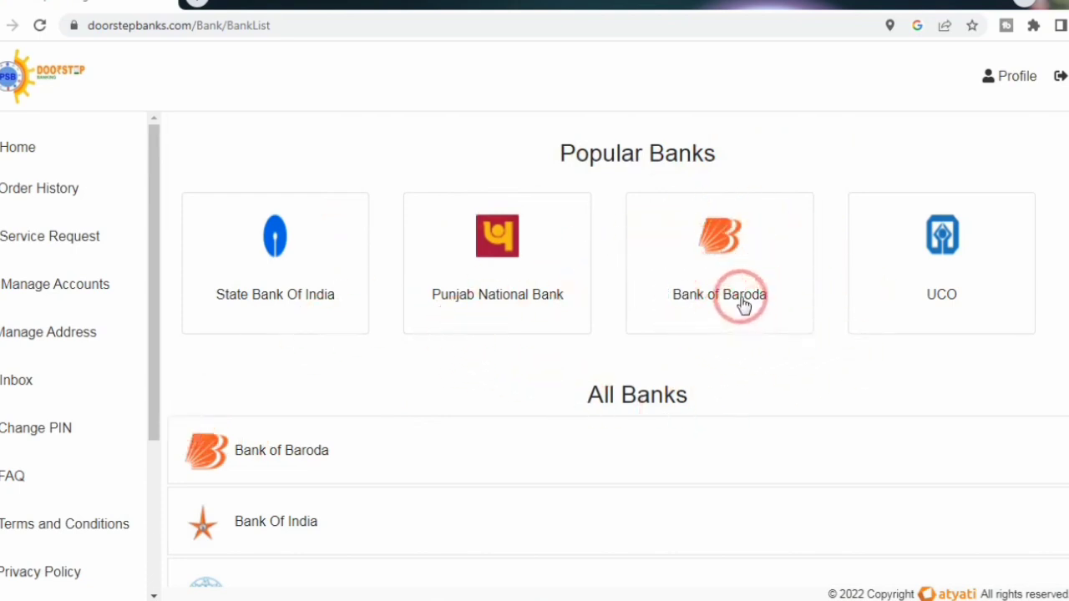
pyautogui.click(714, 257)
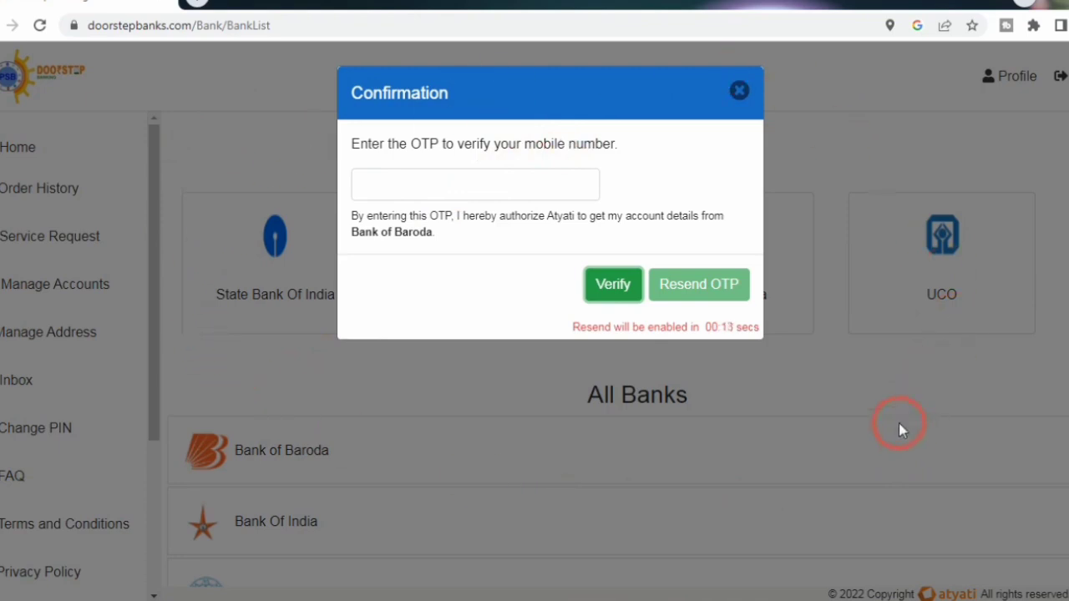
# Enter the OTP in the Bank of Baroda confirmation dialog and verify the mobile number.
pyautogui.click(393, 184)
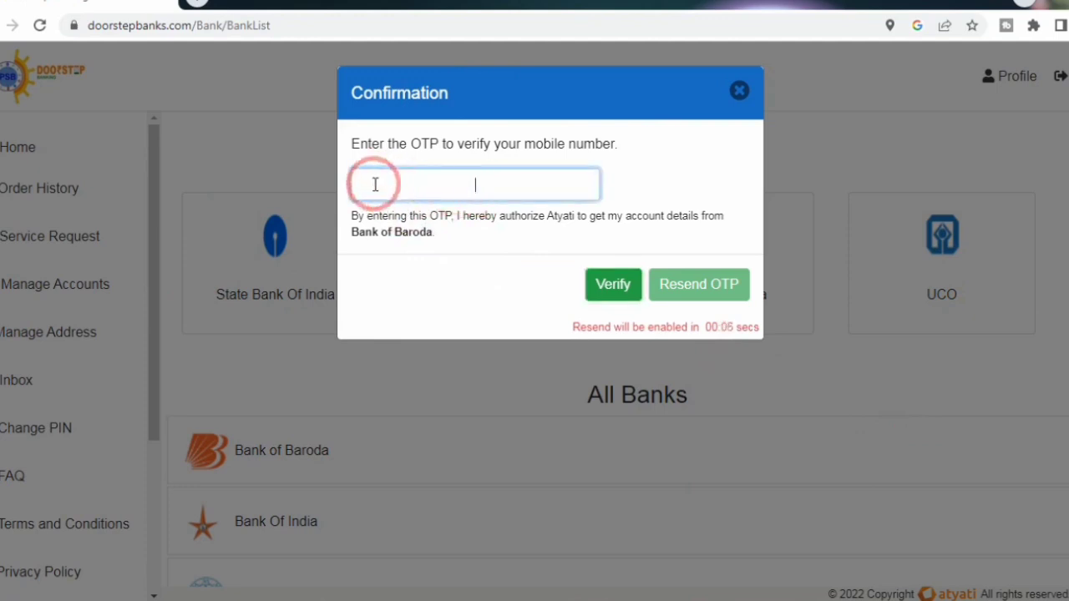
pyautogui.hotkey('ctrl', 'v')
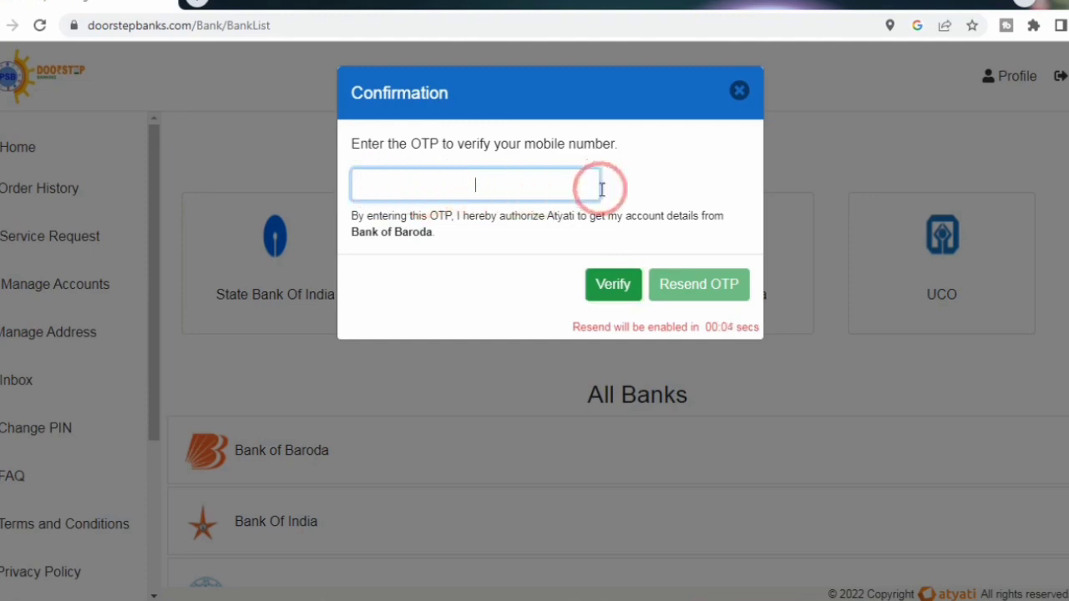
pyautogui.click(611, 288)
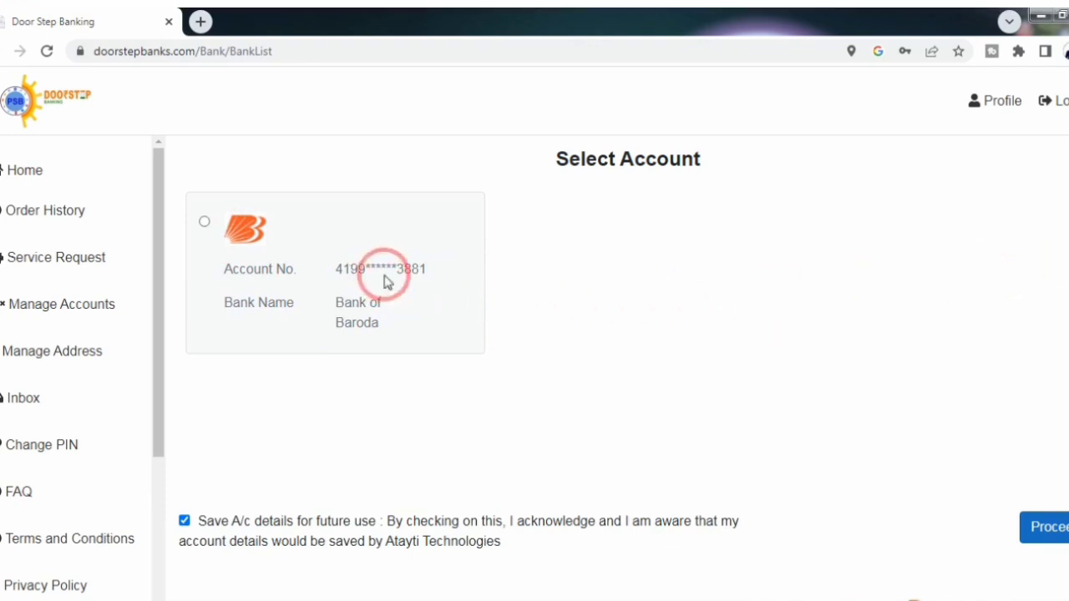
# Proceed with the listed Bank of Baroda account and start a Cheque pick-up request.
pyautogui.click(204, 224)
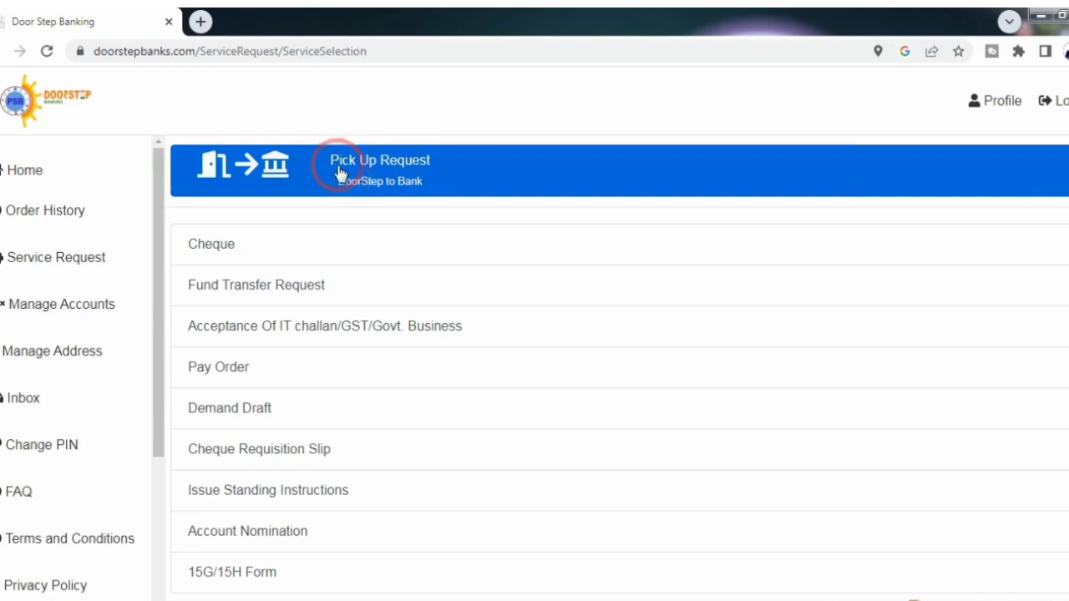
pyautogui.click(227, 245)
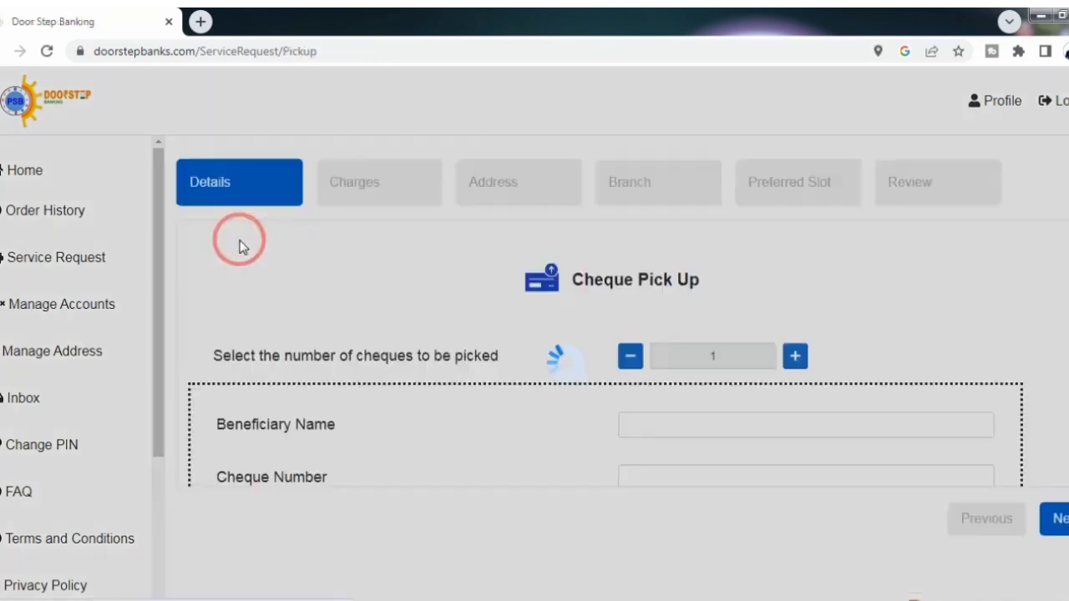
# Set the number of cheques to be picked to 2 and look over the cheque detail fields.
pyautogui.scroll(-1, 434, 355)
pyautogui.scroll(1, 436, 359)
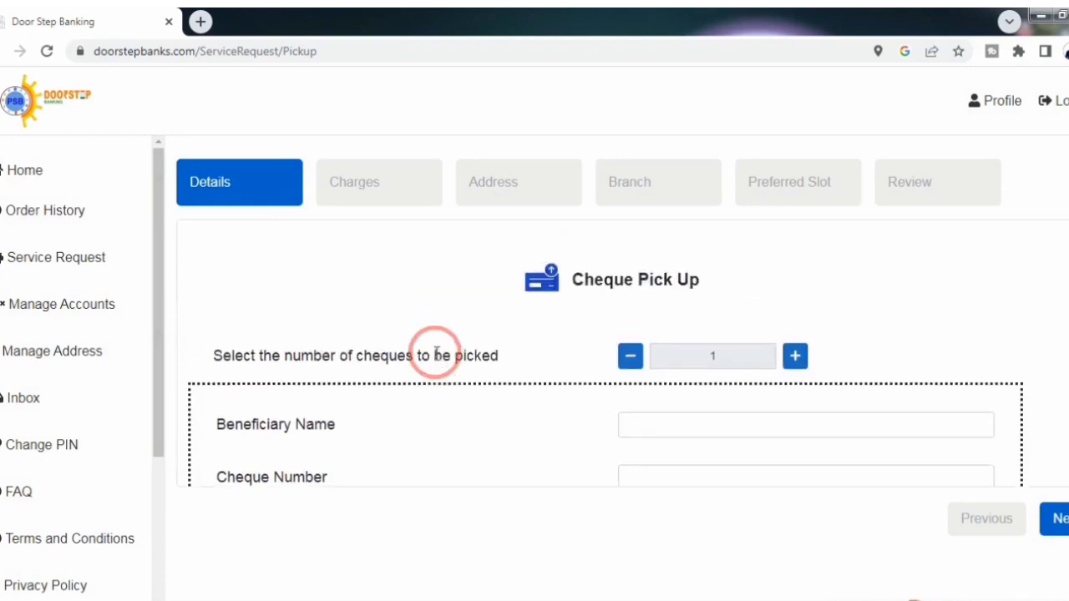
pyautogui.scroll(-1, 435, 352)
pyautogui.click(710, 274)
pyautogui.press('BackSpace')
pyautogui.write('2')
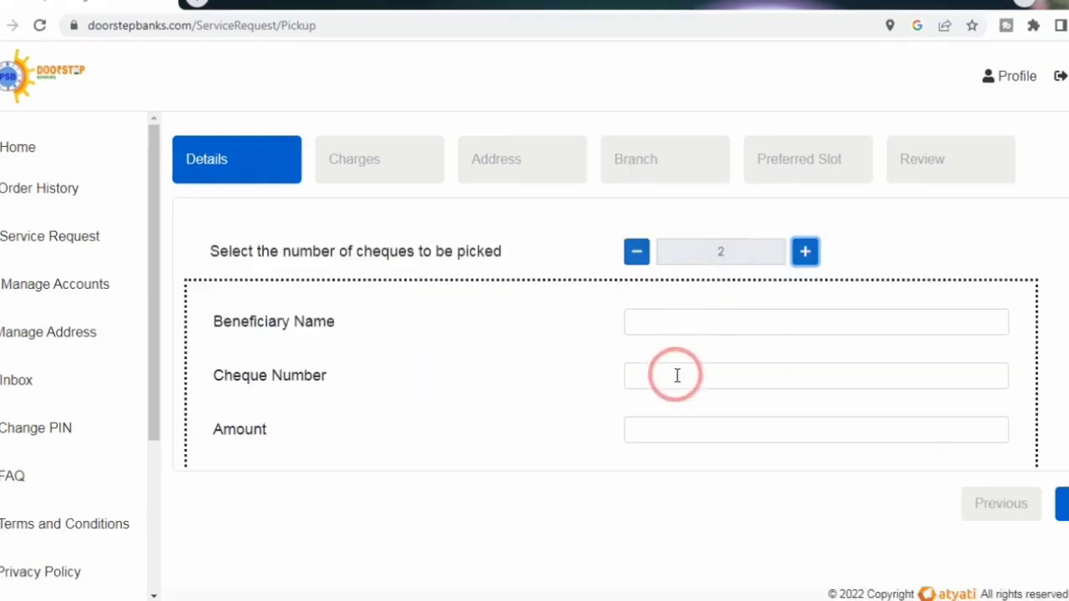
pyautogui.scroll(-2, 672, 397)
pyautogui.scroll(2, 678, 388)
pyautogui.scroll(-2, 680, 390)
pyautogui.scroll(2, 683, 392)
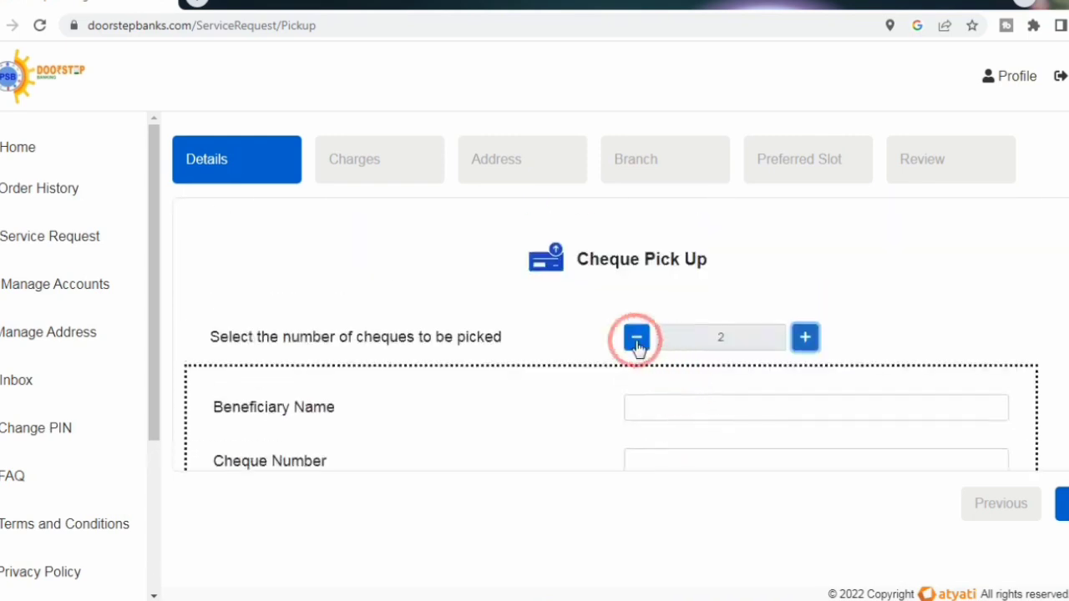
# Set the cheque count to 1 and enter beneficiary name demo, the cheque number and amount 2000.
pyautogui.scroll(-2, 710, 375)
pyautogui.click(702, 306)
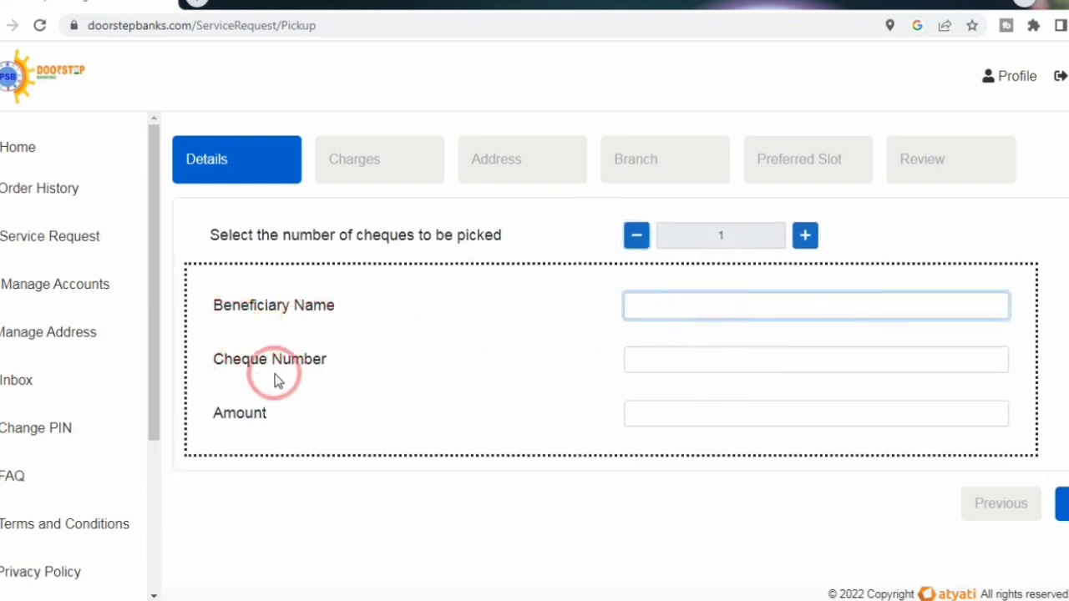
pyautogui.click(668, 359)
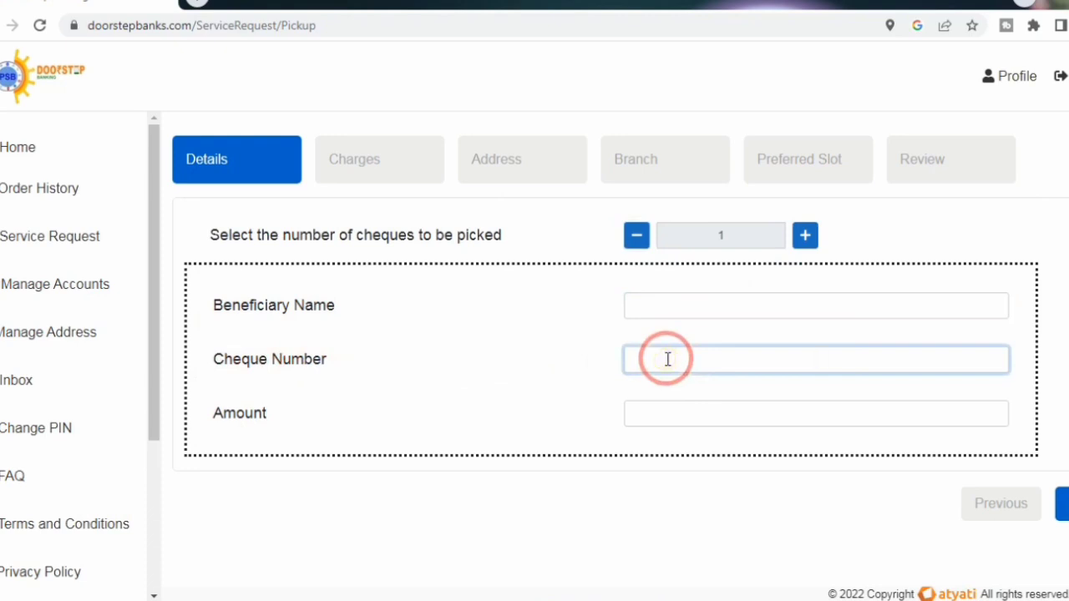
pyautogui.click(683, 359)
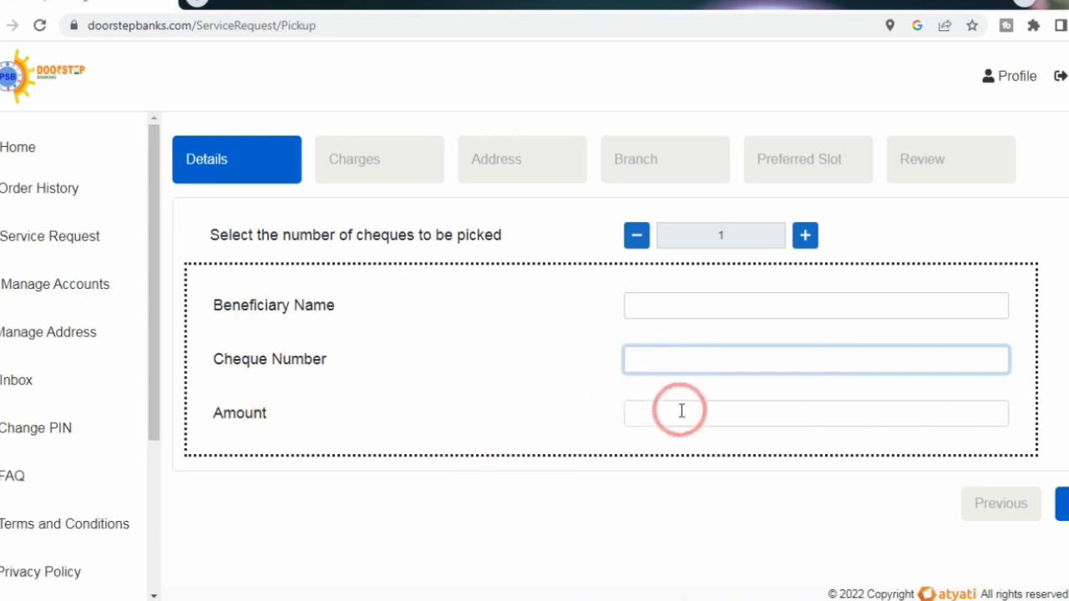
pyautogui.click(696, 411)
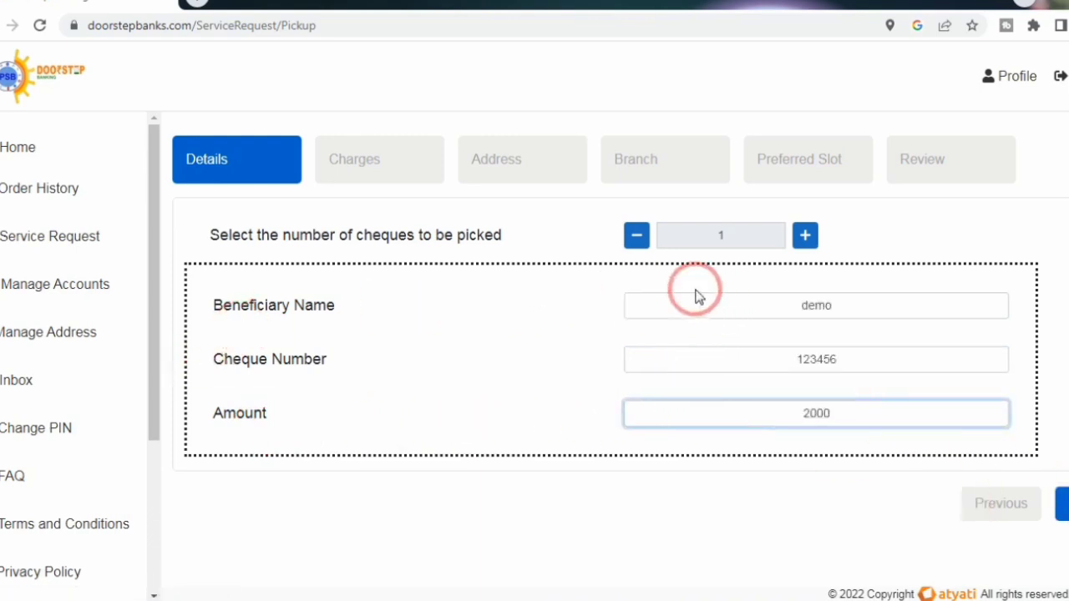
# Advance through the charges to the address stage and view the Add Address form, closing it without saving.
pyautogui.click(1062, 503)
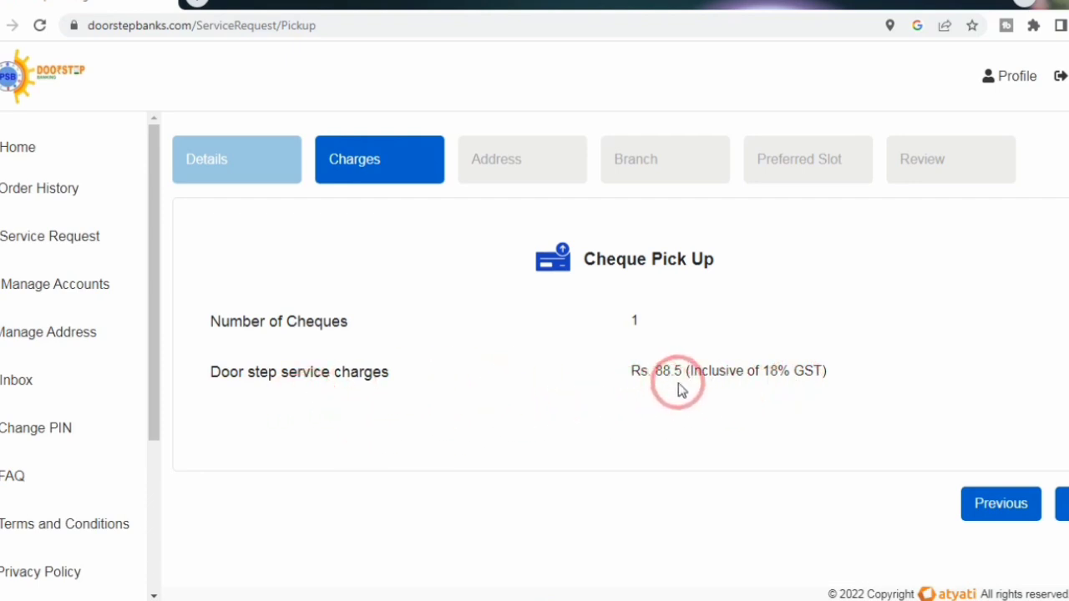
pyautogui.click(1062, 503)
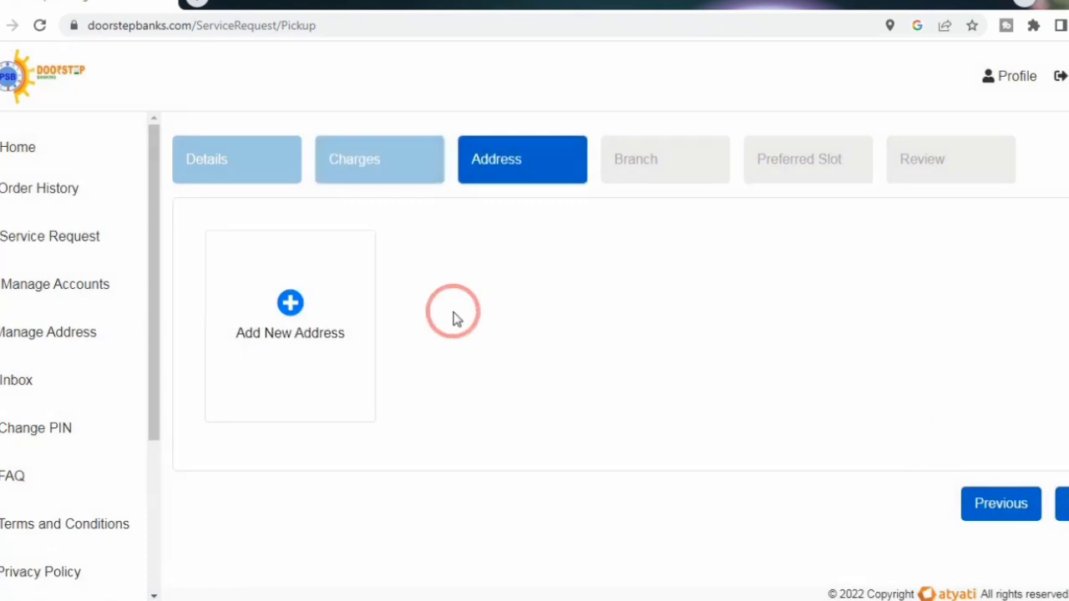
pyautogui.click(289, 306)
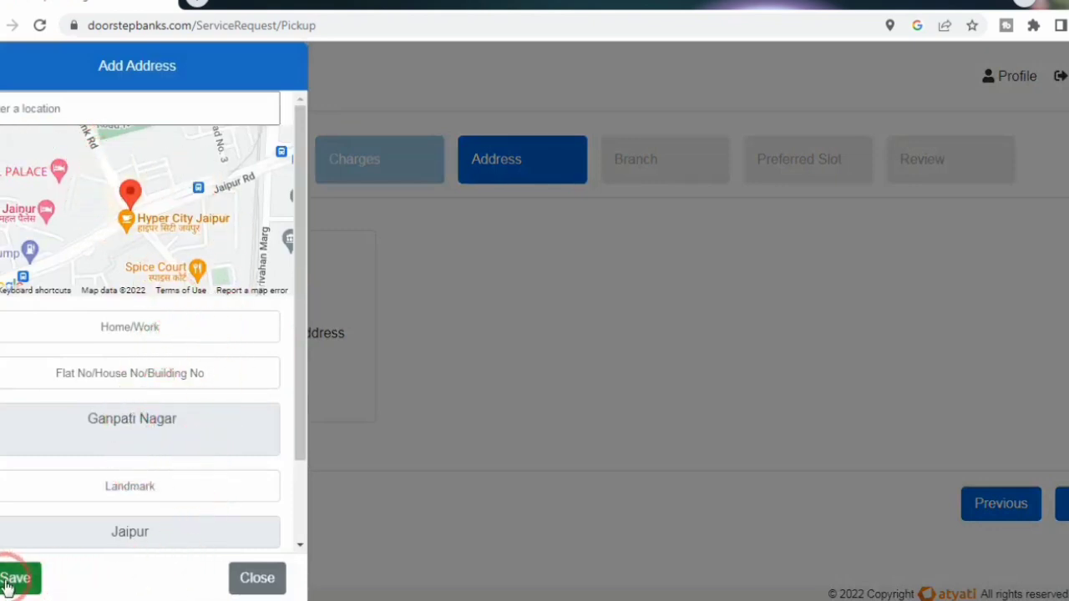
pyautogui.click(251, 576)
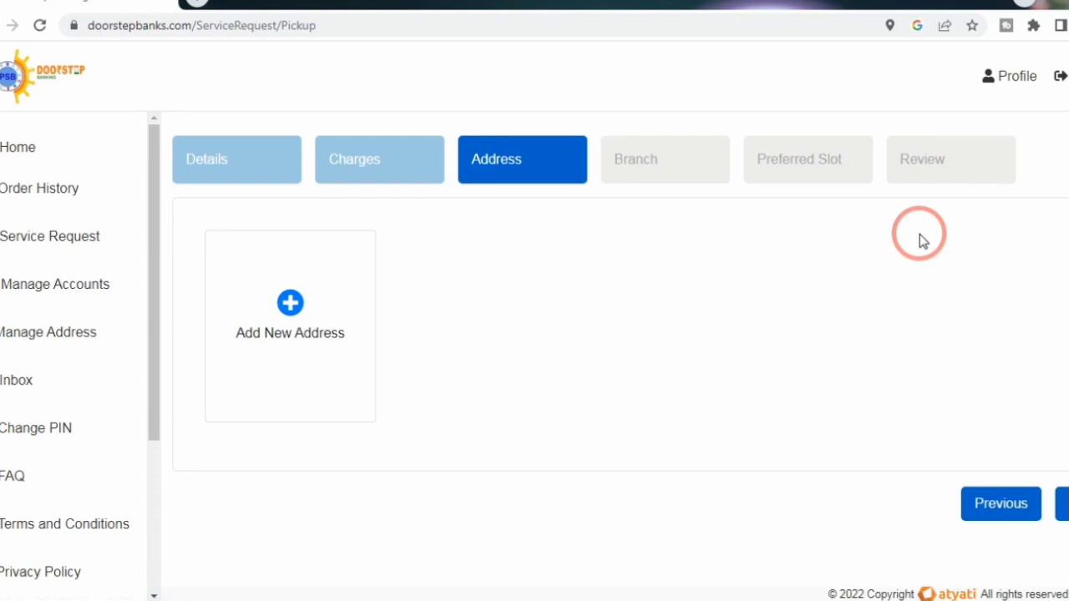
# Return to the service list and fill a within-bank Fund Transfer Request with the beneficiary account's last six digits and amount 2000, proceeding to the charges.
pyautogui.click(32, 173)
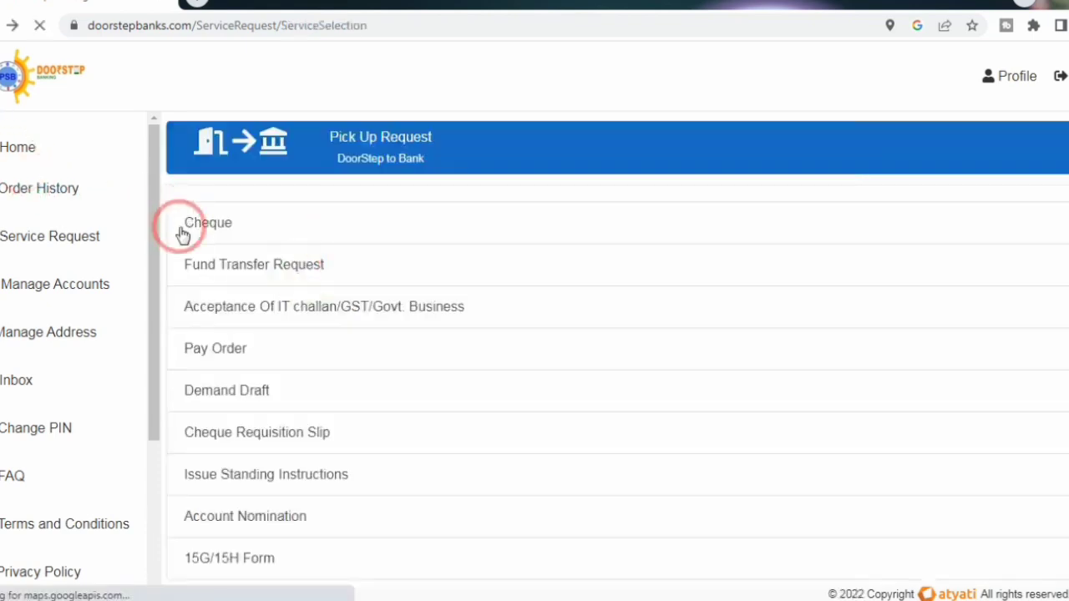
pyautogui.click(254, 275)
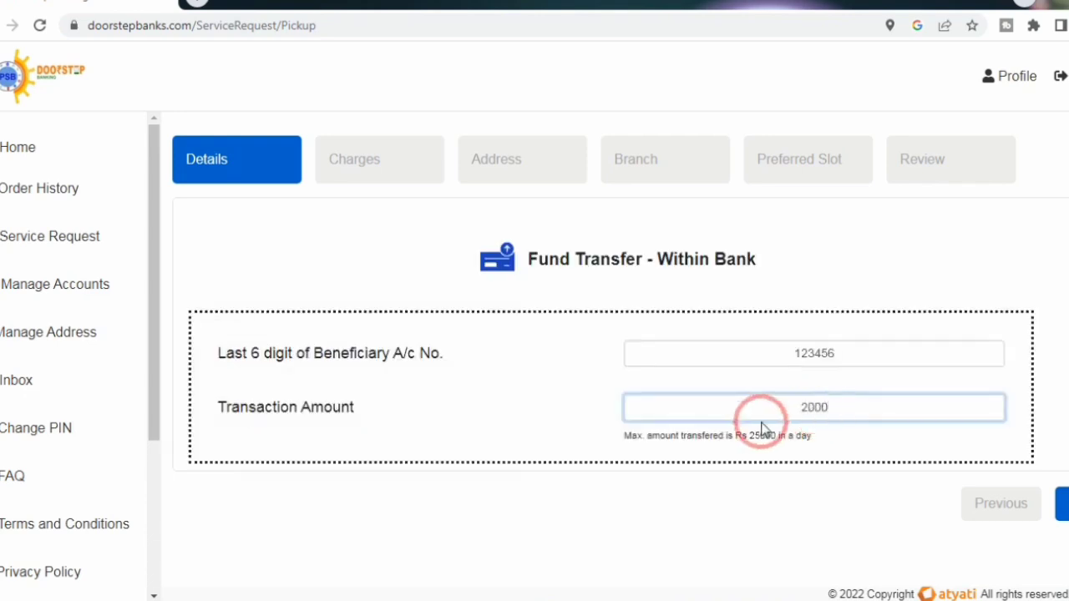
pyautogui.click(1062, 504)
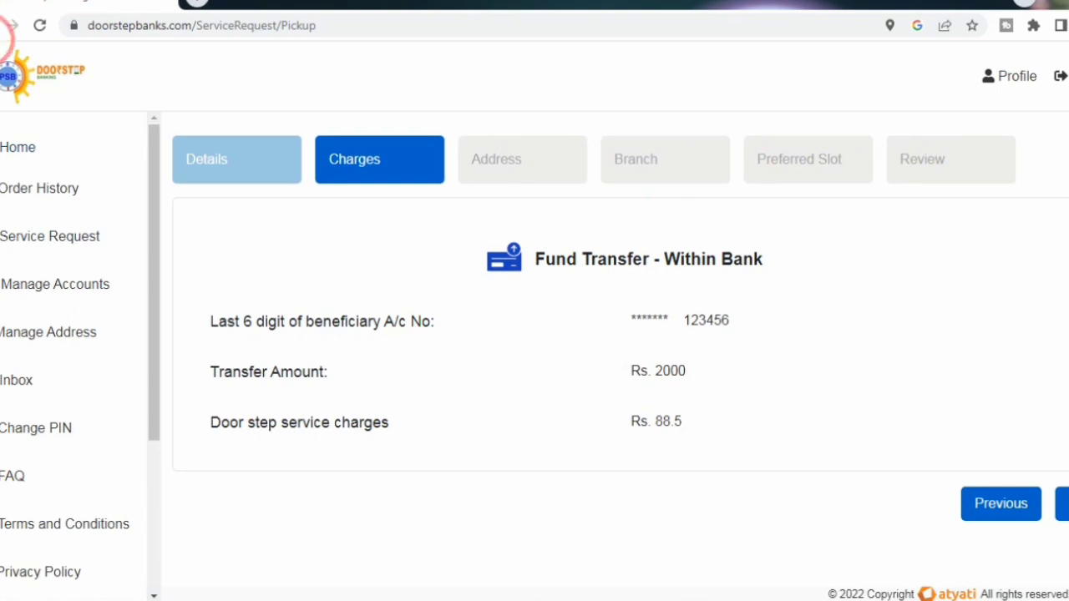
# Return to the service list, start an Account Nomination for Add Nominee, accept the nomination notice and view the request form.
pyautogui.click(4, 26)
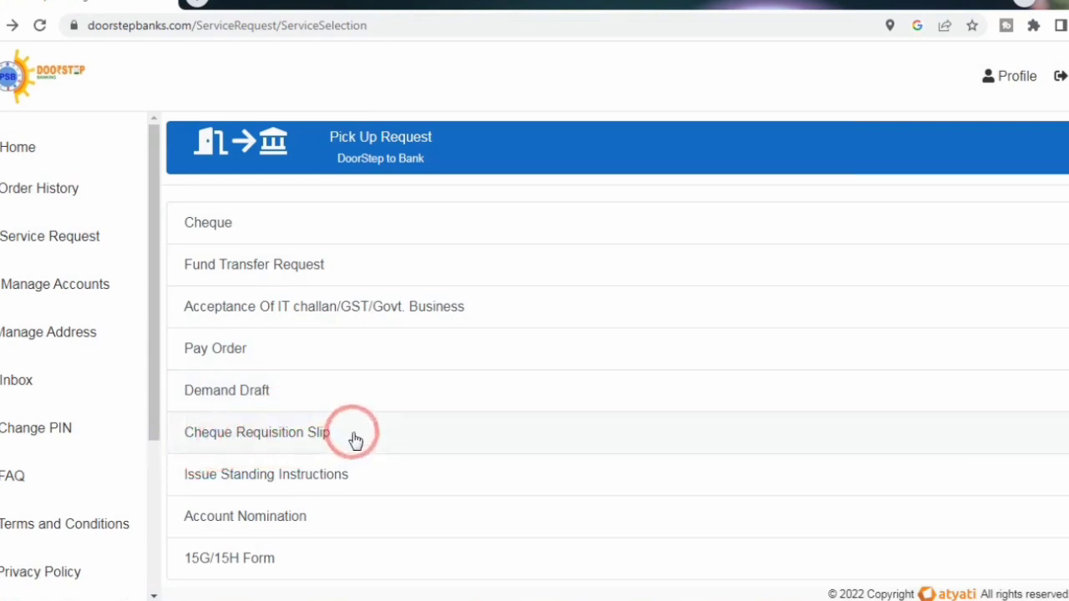
pyautogui.scroll(-1, 277, 478)
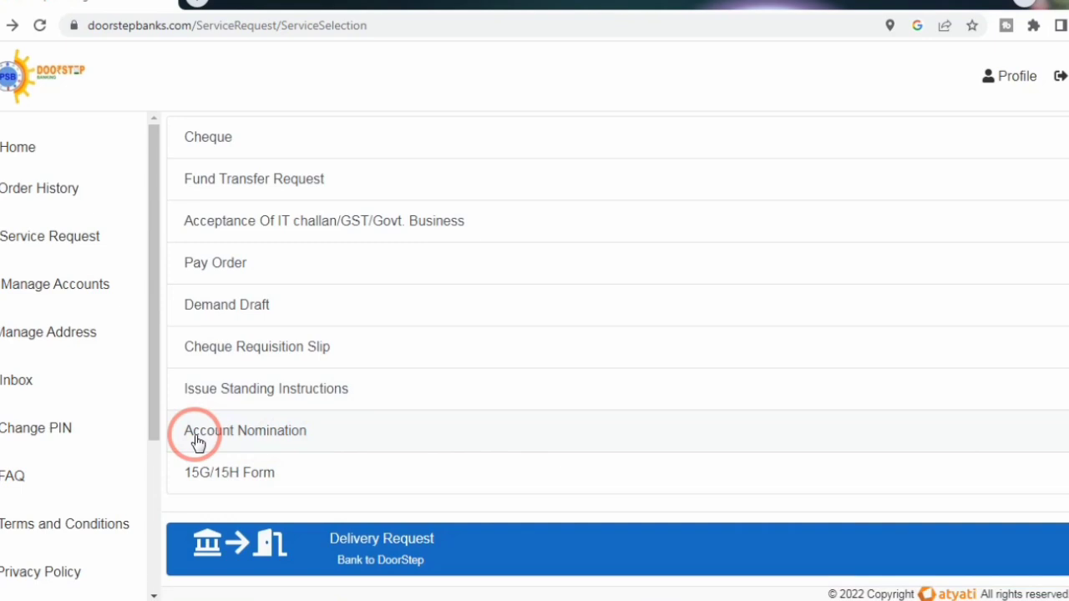
pyautogui.click(247, 438)
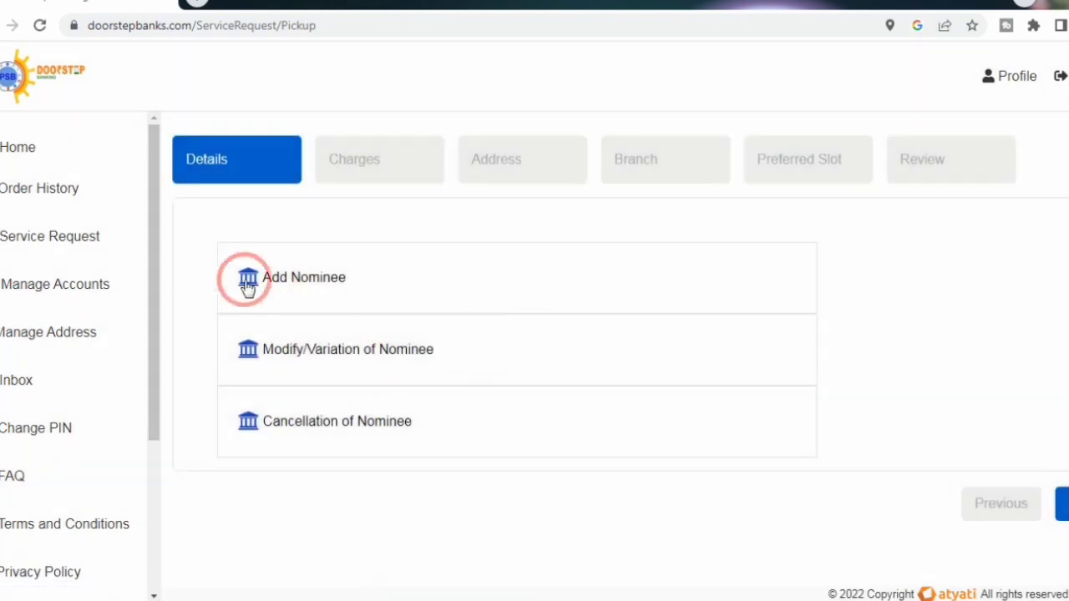
pyautogui.click(302, 274)
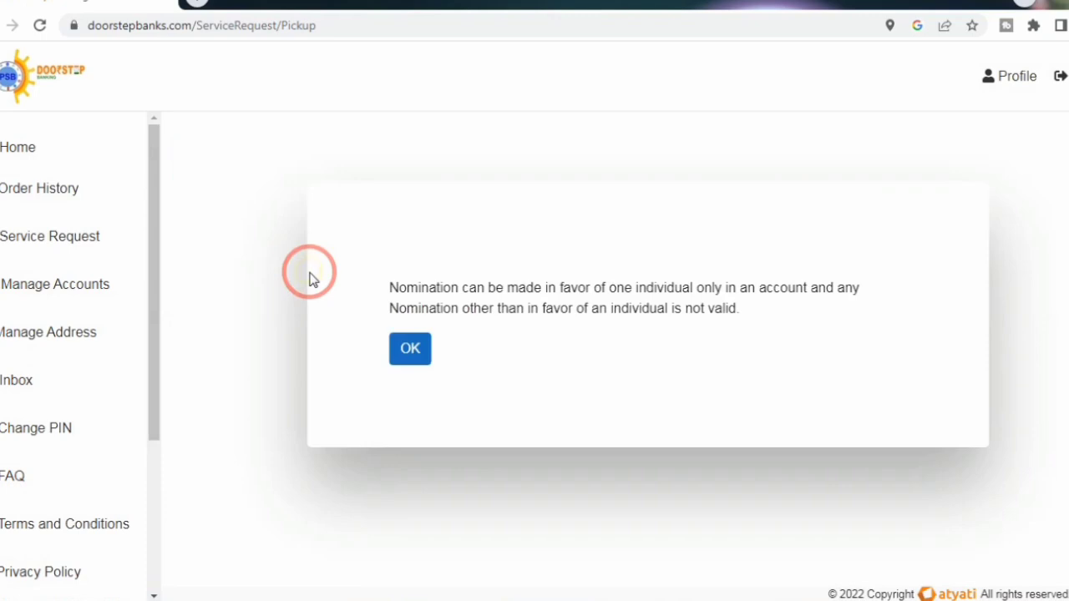
pyautogui.click(412, 351)
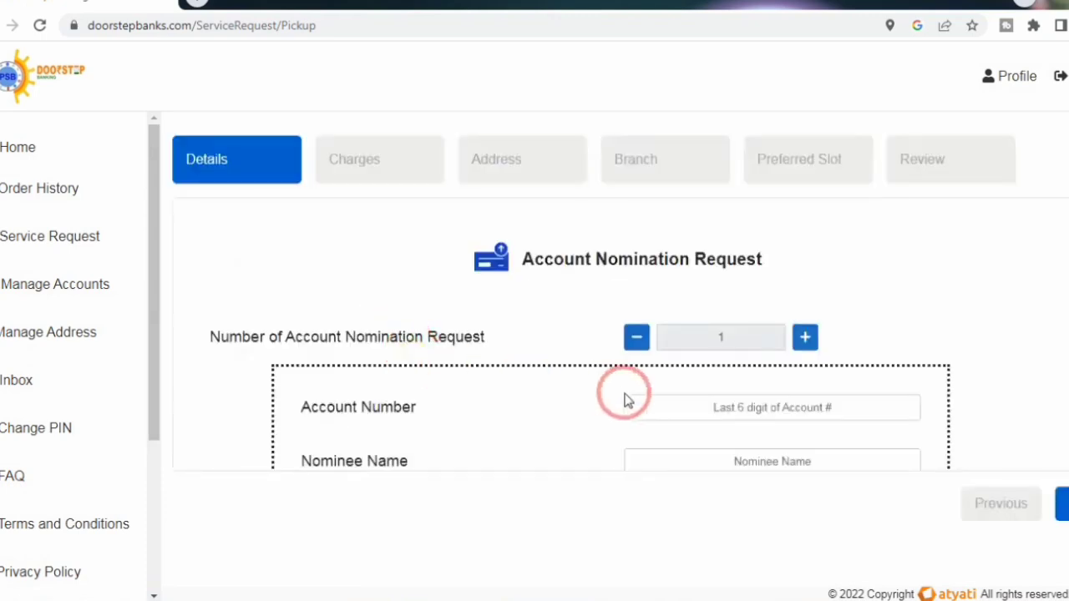
pyautogui.scroll(-1, 599, 396)
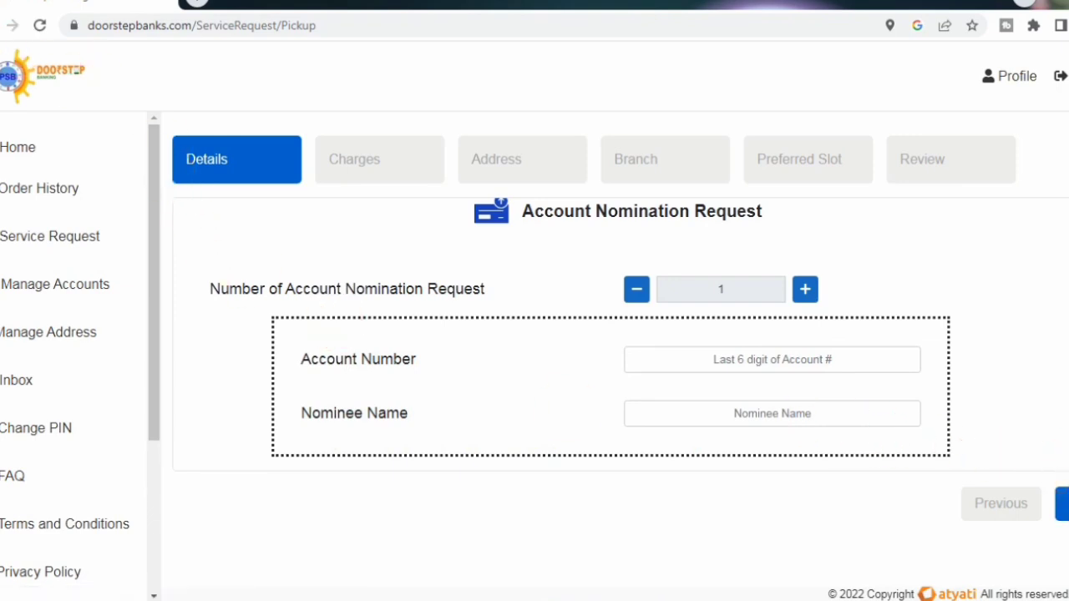
# Reopen Account Nomination from the service list to view its nominee options, and go back to the service list.
pyautogui.click(3, 21)
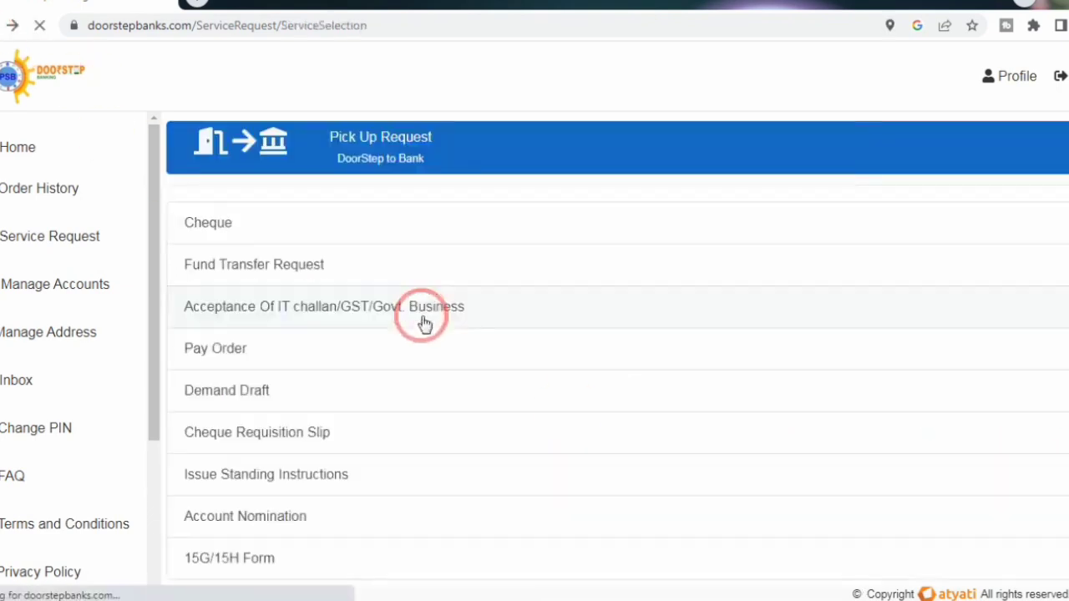
pyautogui.click(304, 504)
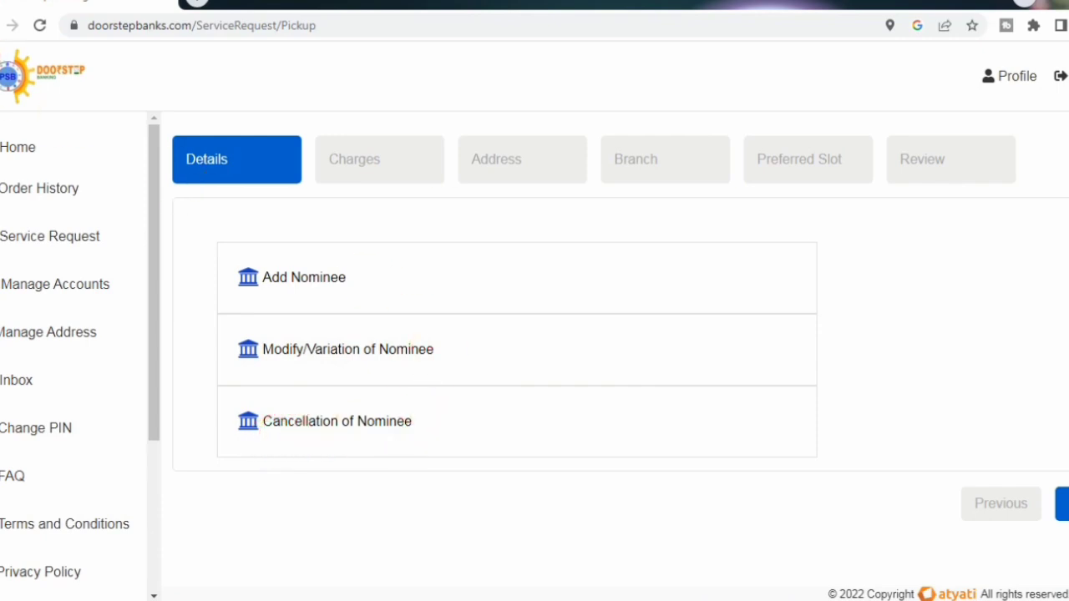
pyautogui.click(3, 25)
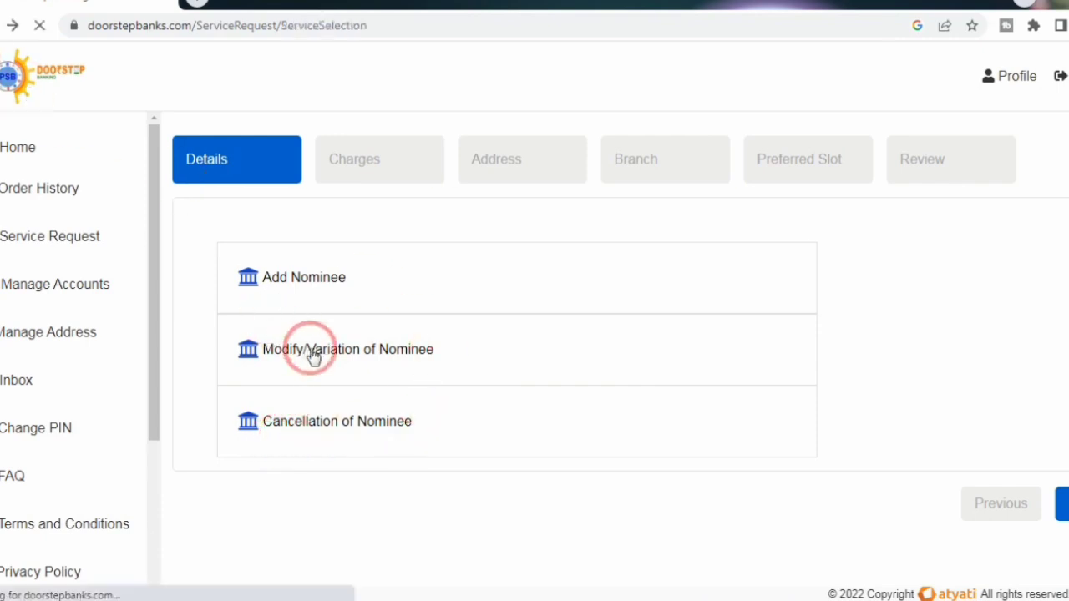
# Start a Withdrawal - AEPS cash transaction with a withdrawal amount of 2000 and proceed to its charges.
pyautogui.scroll(-3, 432, 463)
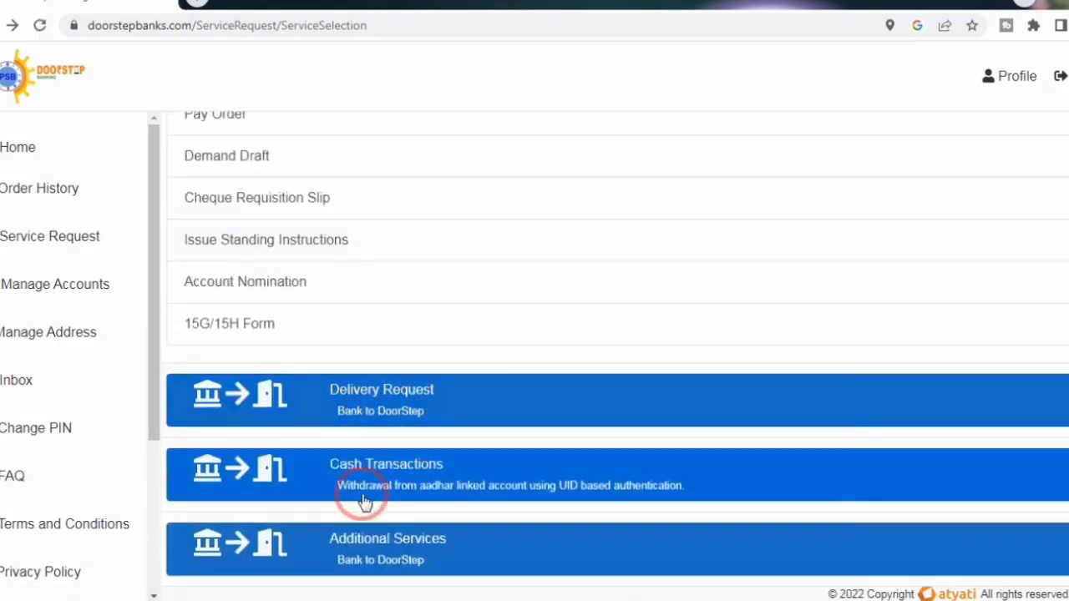
pyautogui.click(380, 455)
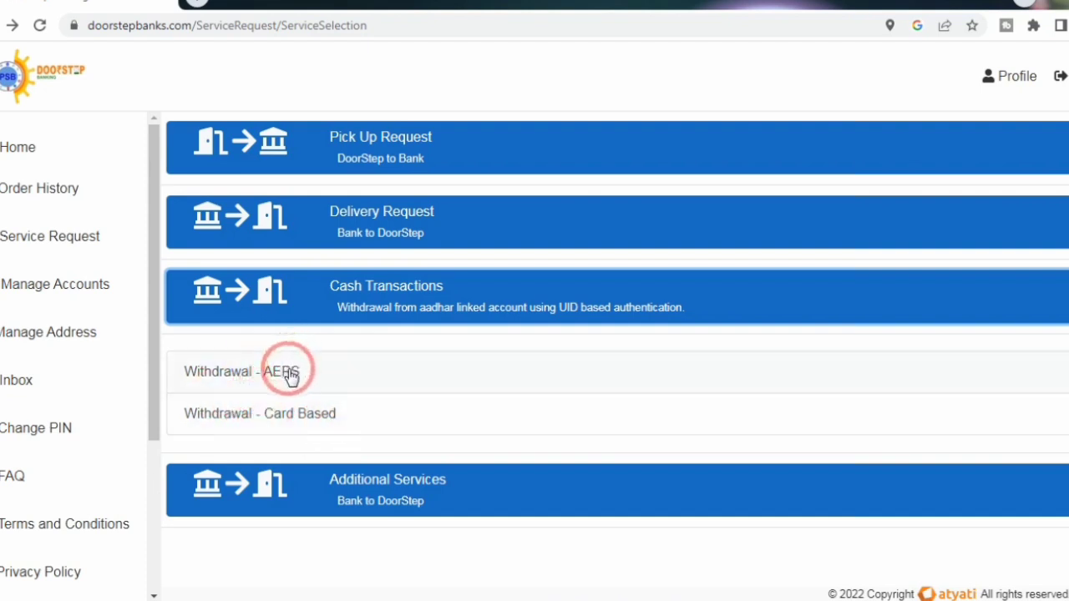
pyautogui.click(323, 375)
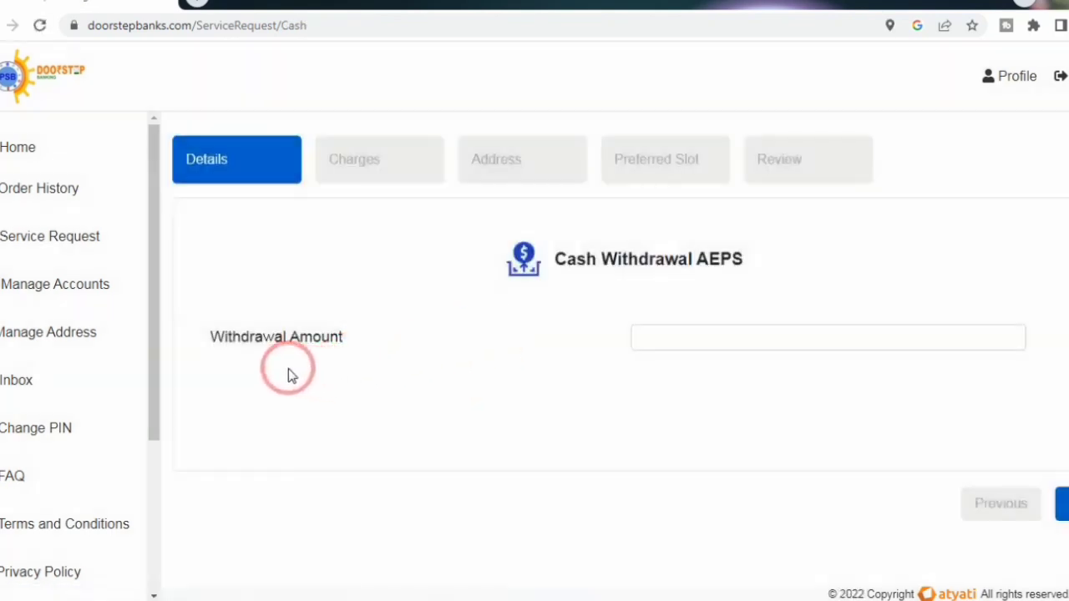
pyautogui.click(705, 336)
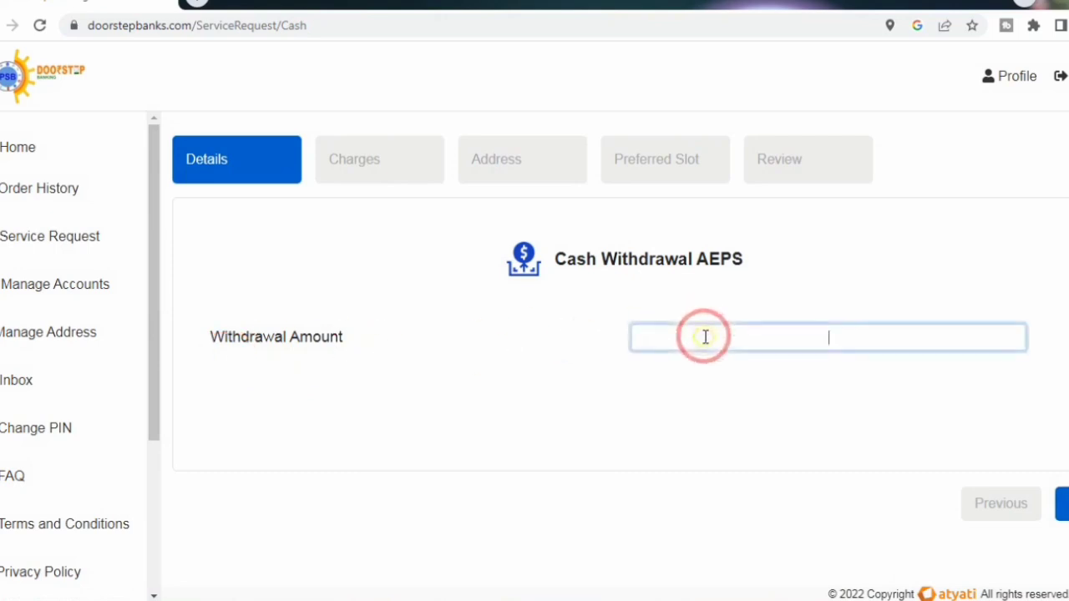
pyautogui.write('2000')
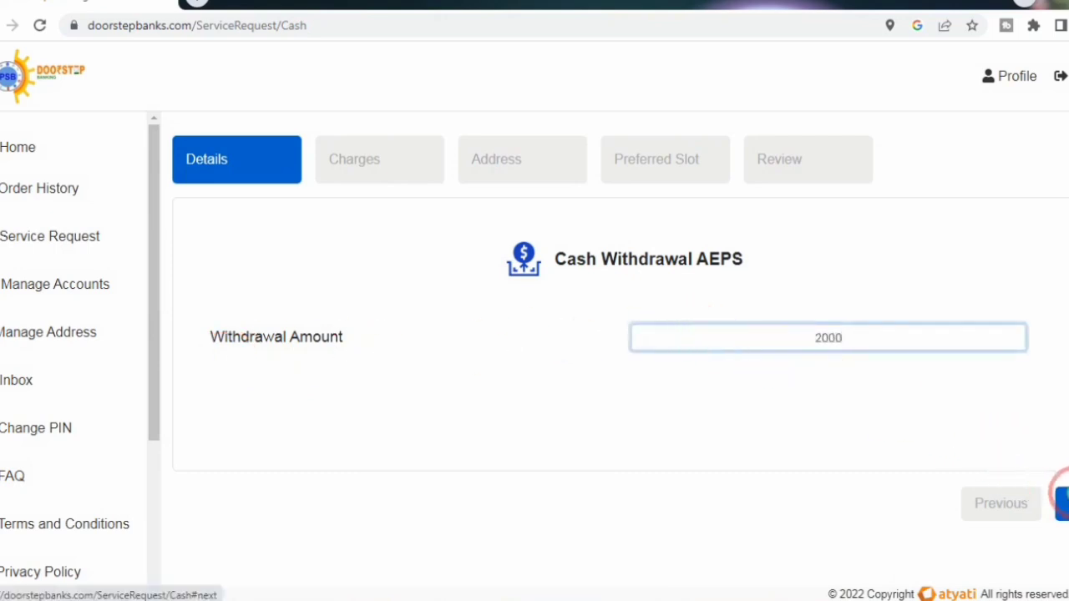
pyautogui.click(1059, 499)
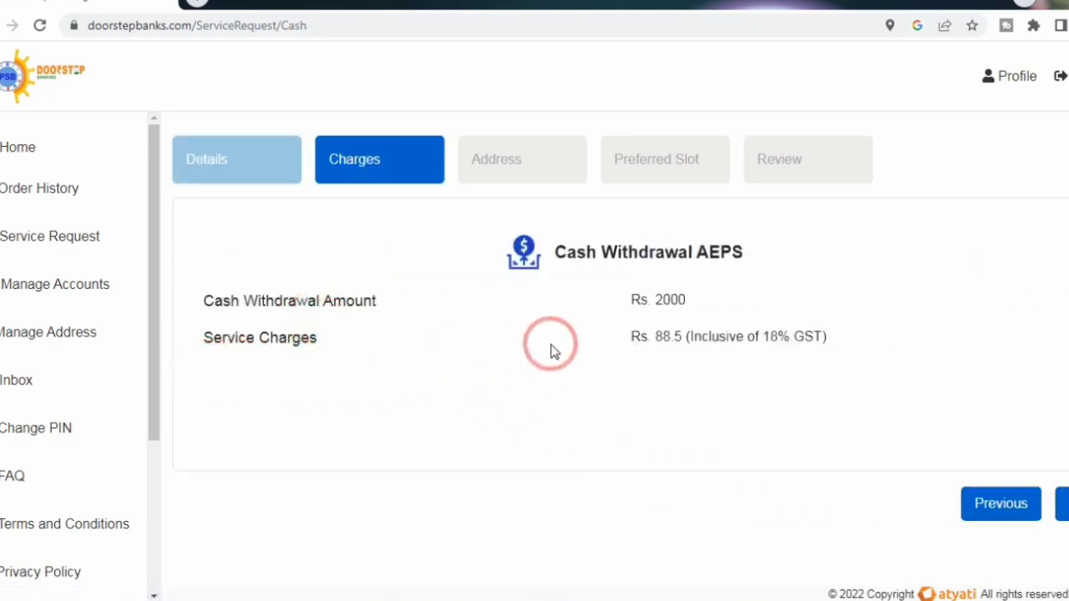
# Return to the service list, expand Additional Services and choose Life Certificate.
pyautogui.hotkey('alt', 'Left')
pyautogui.click(420, 543)
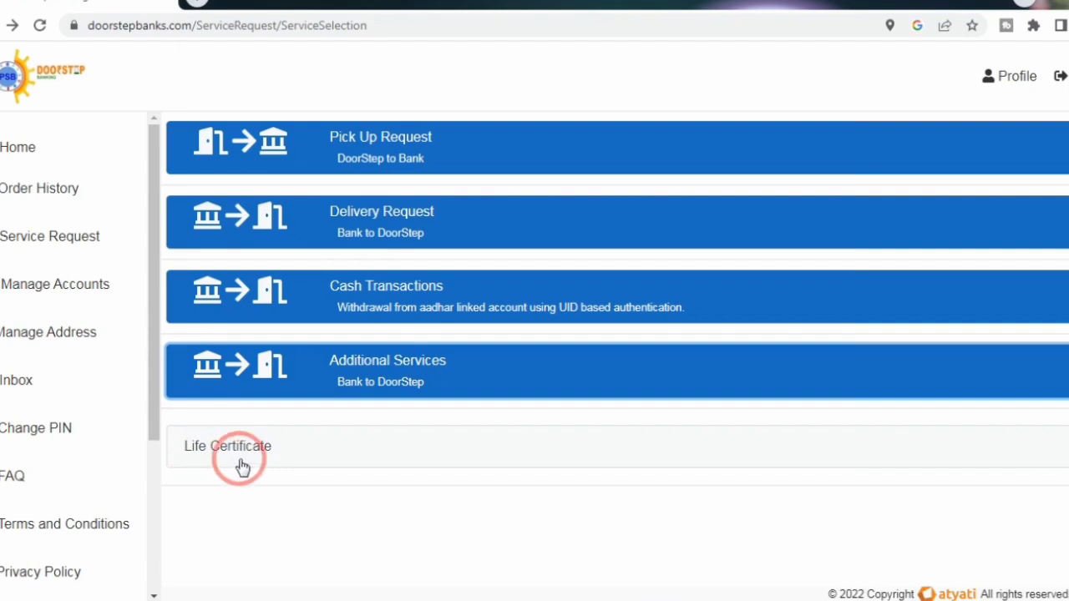
pyautogui.click(338, 456)
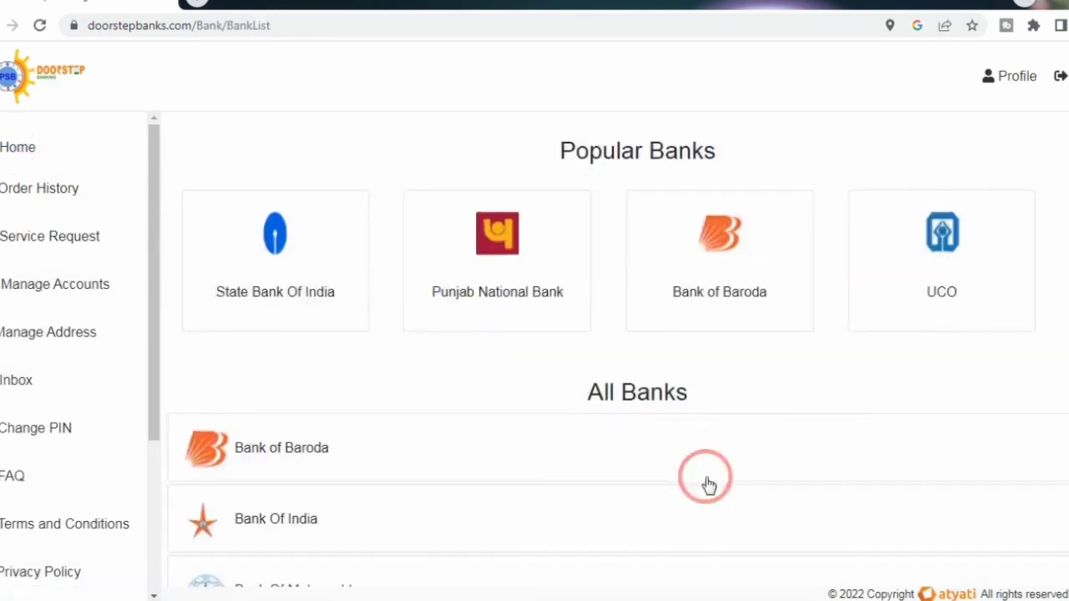
# Look through the list of all participating banks and log out of the account.
pyautogui.scroll(-3, 706, 482)
pyautogui.scroll(-4, 687, 456)
pyautogui.scroll(7, 699, 454)
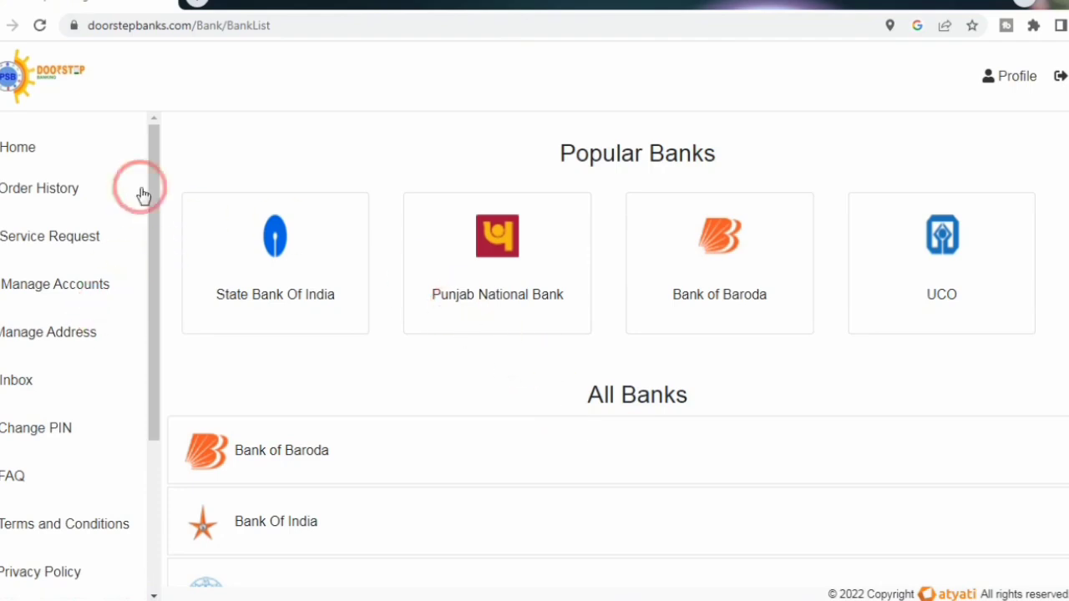
pyautogui.click(1060, 76)
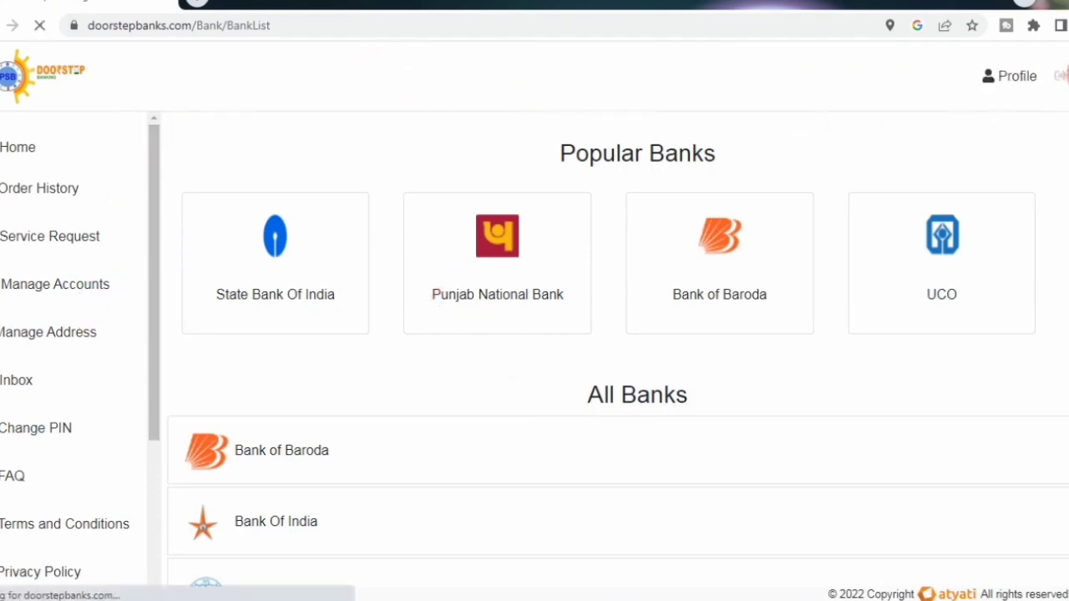